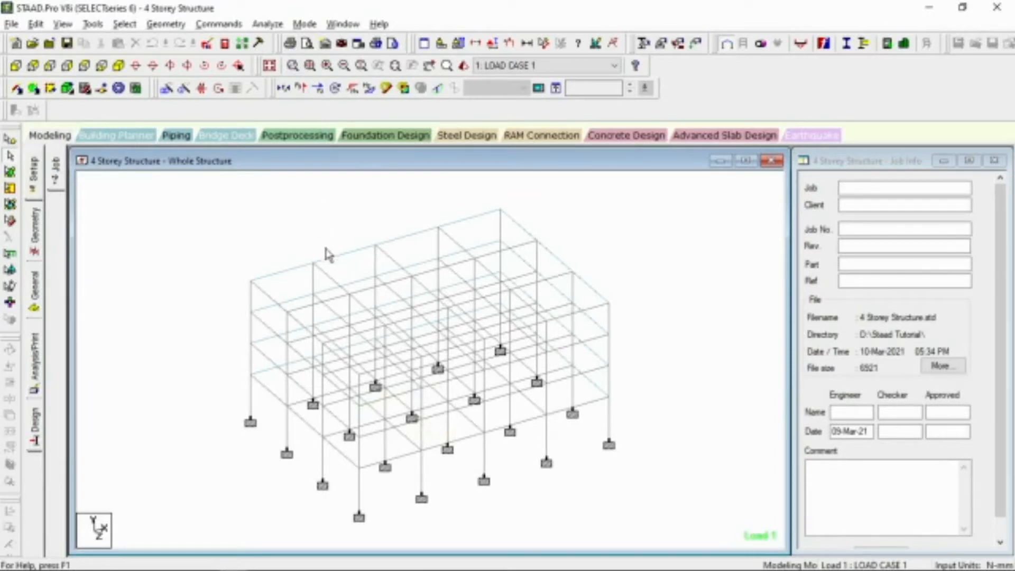
Step: Run the structural analysis of the 4 Storey Structure model and stay in modeling mode when it finishes
click(267, 24)
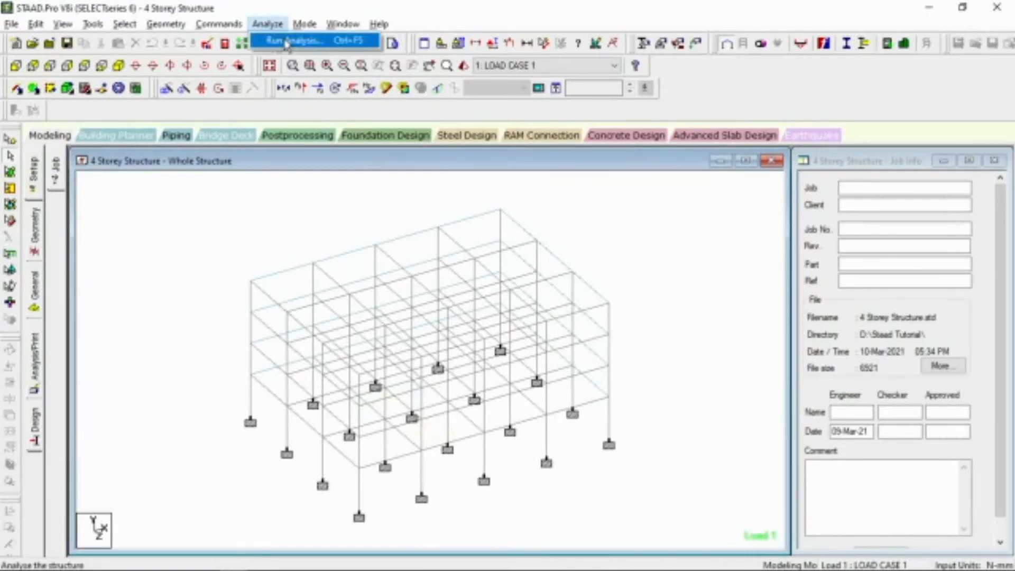
click(288, 37)
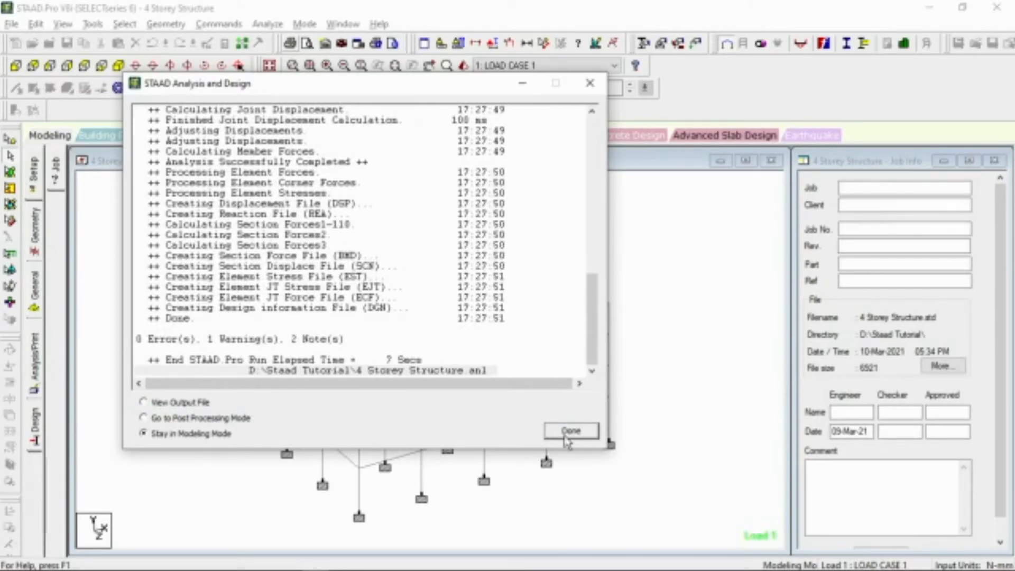
click(570, 431)
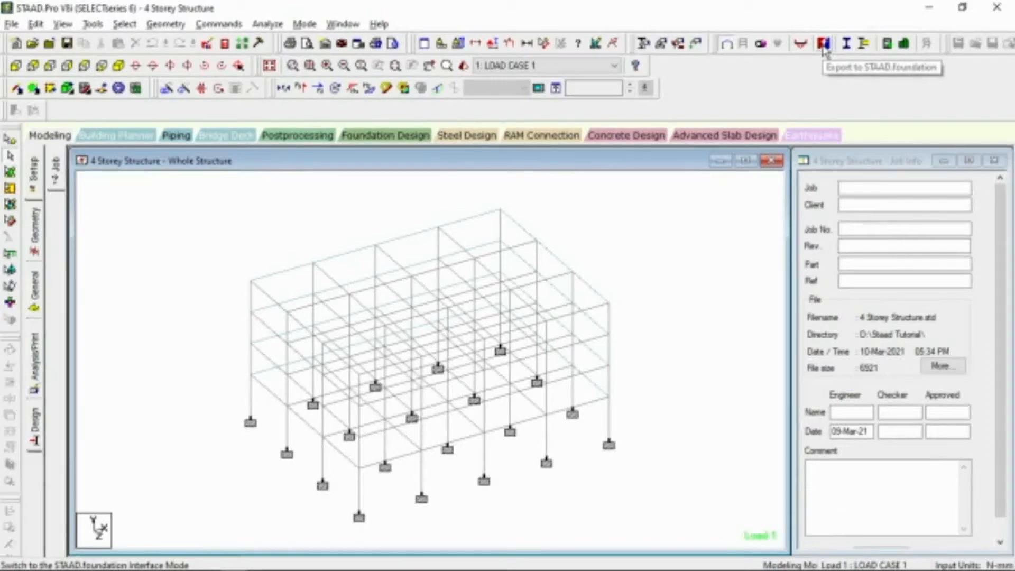
Step: Export all supports with all load cases to STAAD.foundation and launch it
click(824, 44)
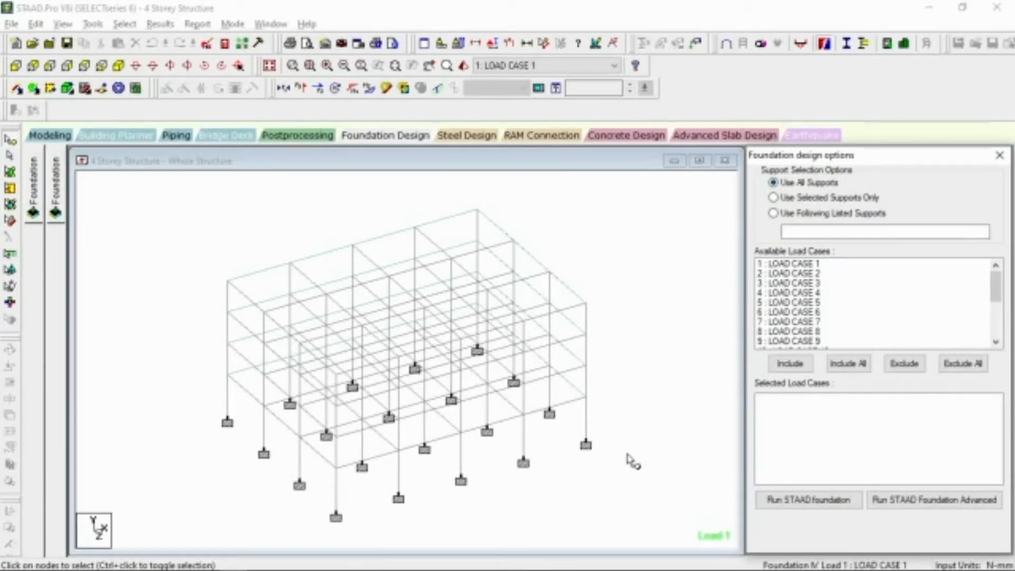
click(849, 364)
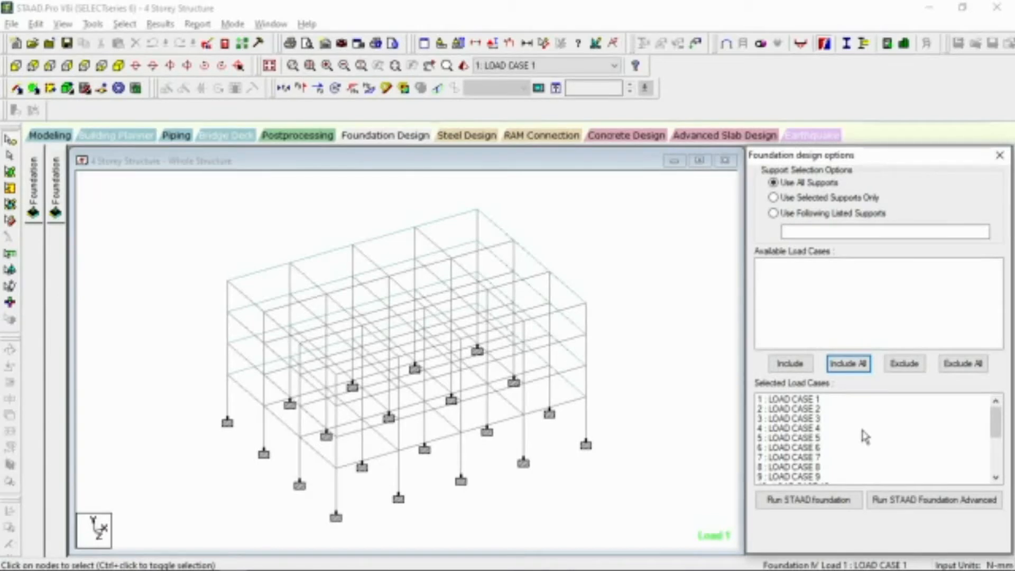
scroll(865, 437, down, 1)
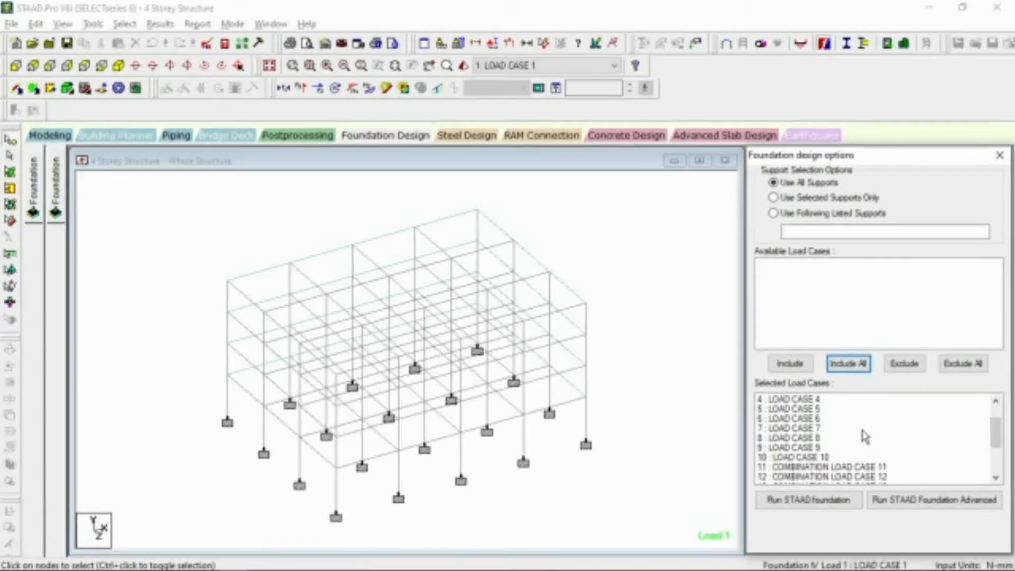
click(827, 506)
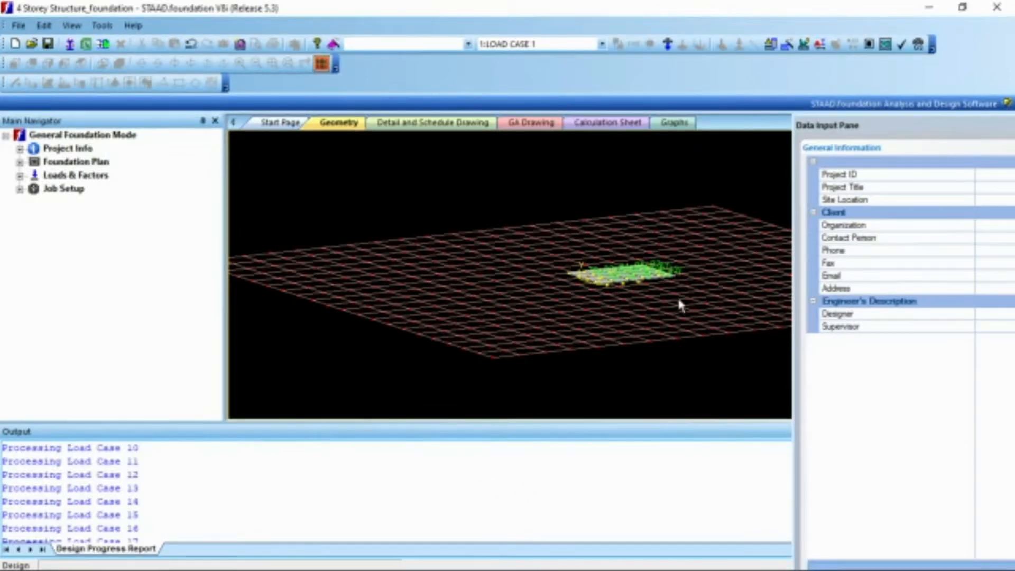
Step: Examine the imported footing layout up close in the geometry view
middle_drag(674, 294, 551, 303)
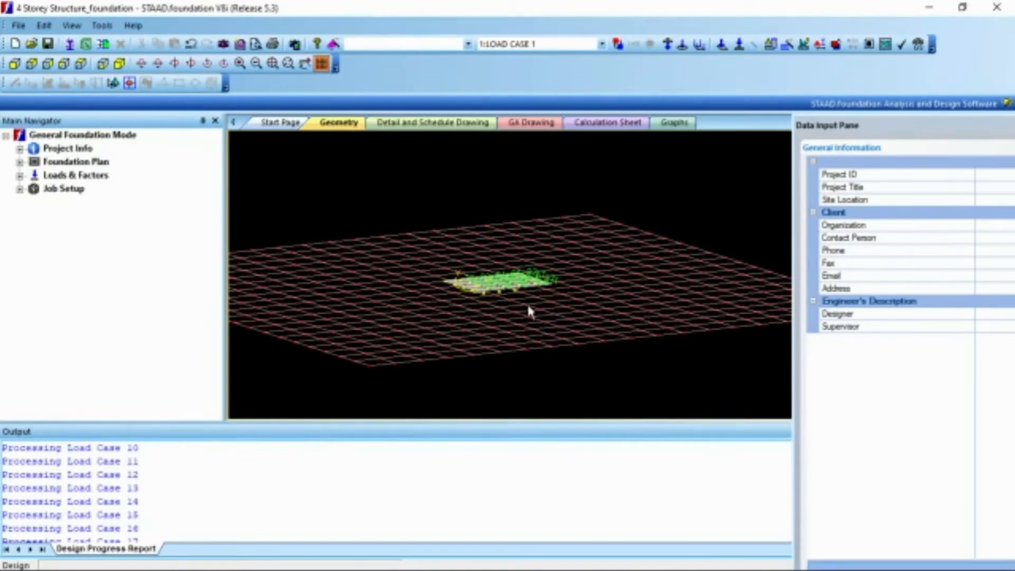
scroll(528, 306, up, 2)
scroll(487, 283, up, 3)
middle_drag(500, 306, 547, 367)
scroll(548, 370, up, 2)
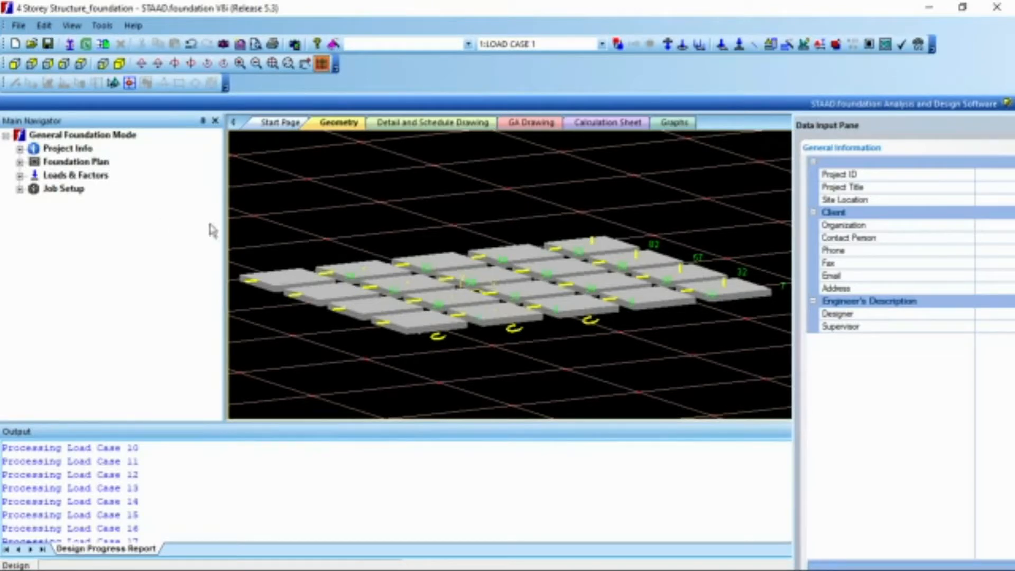
Step: Fill in the project's general information with project ID F 01, project title Foundation and site location Phil
click(20, 149)
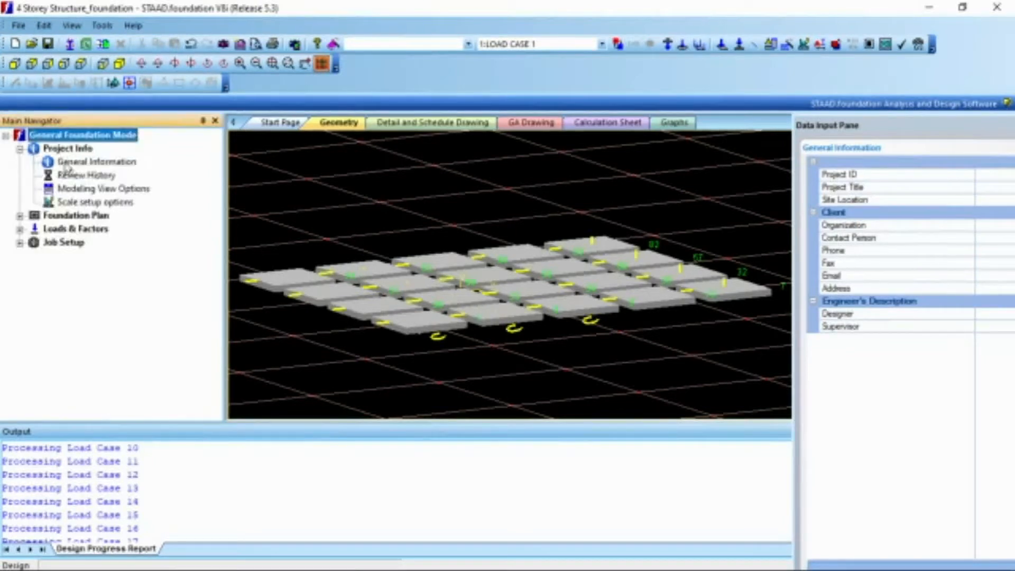
click(87, 162)
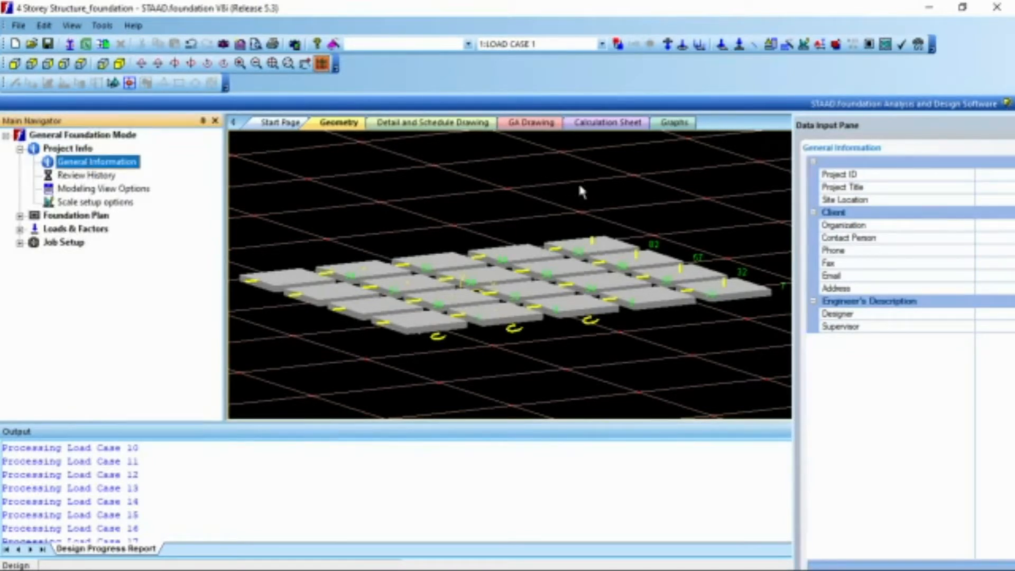
click(984, 175)
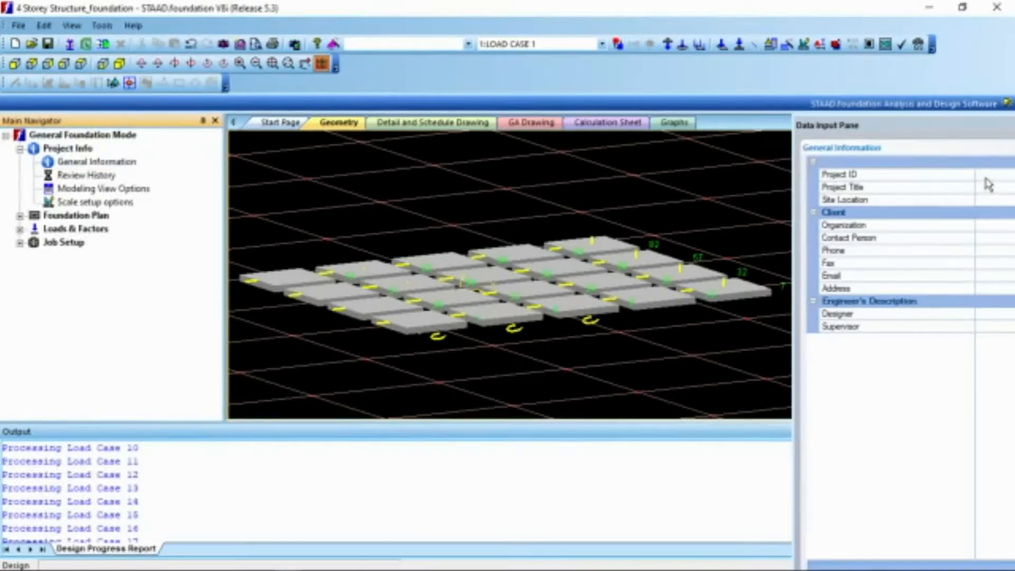
text(f 01)
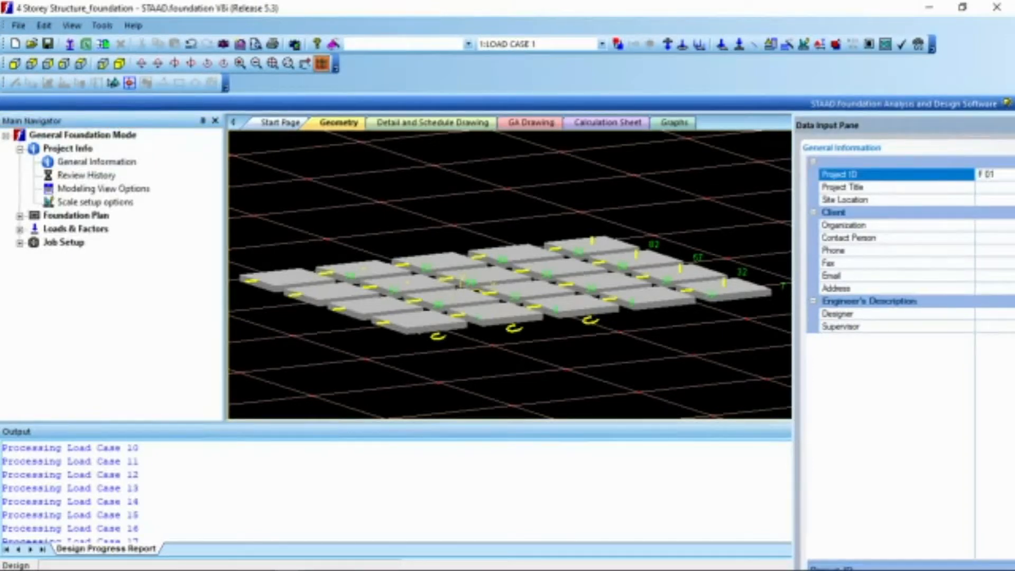
click(988, 187)
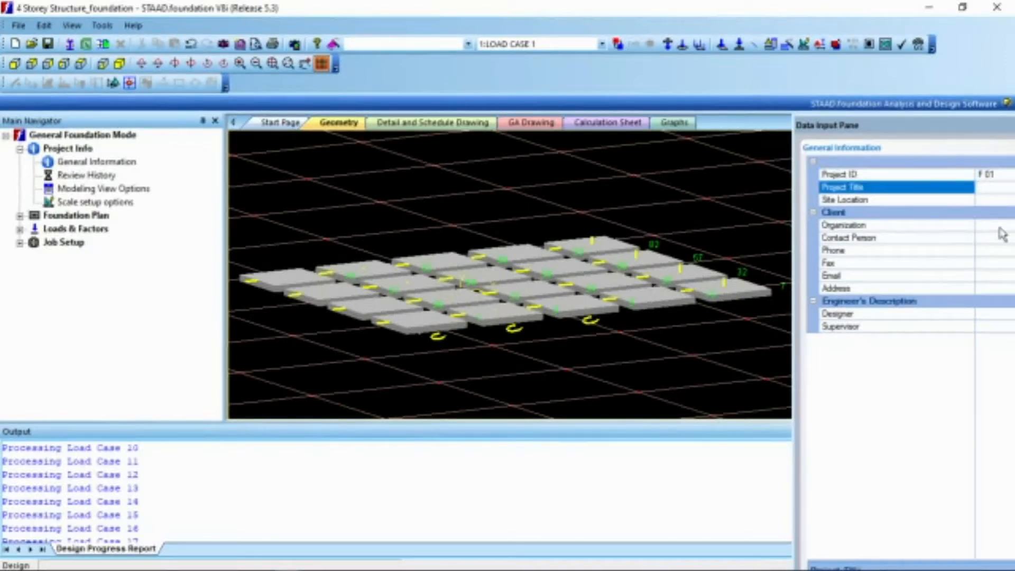
text(Foundation)
click(992, 200)
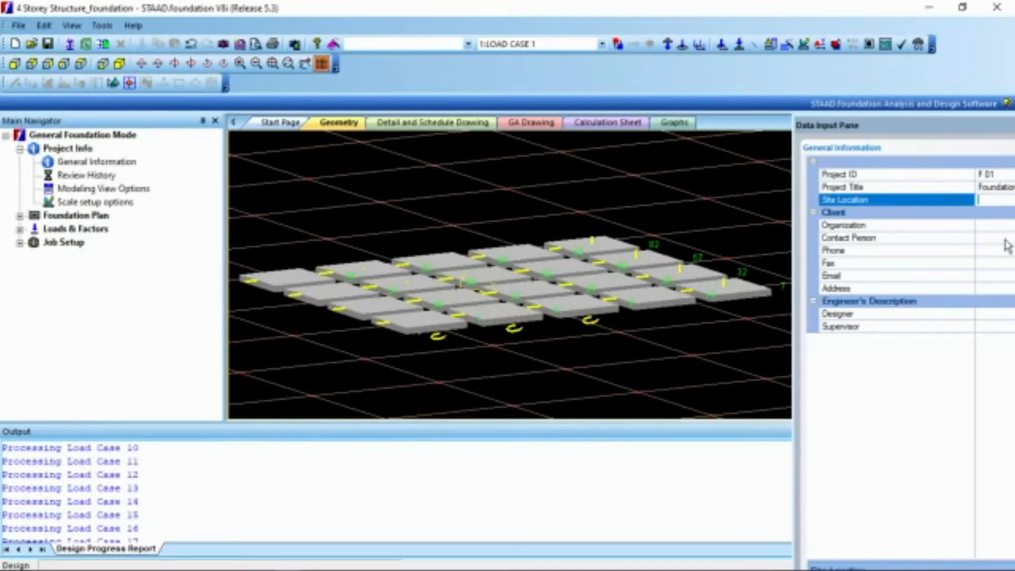
text(Phil)
Step: Examine the foundation plan's column positions and dimensions, along with the review history and load options
click(86, 175)
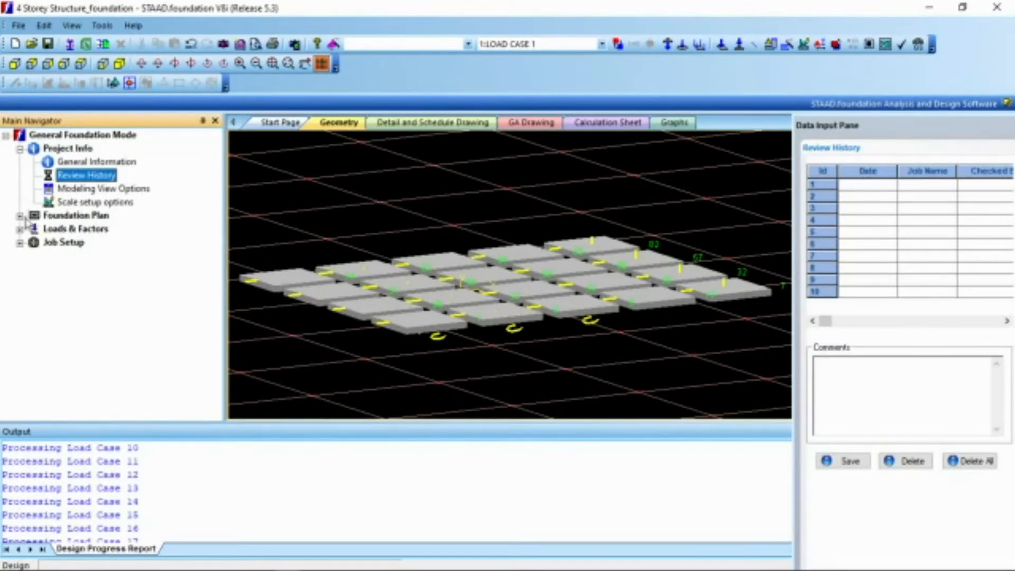
click(19, 149)
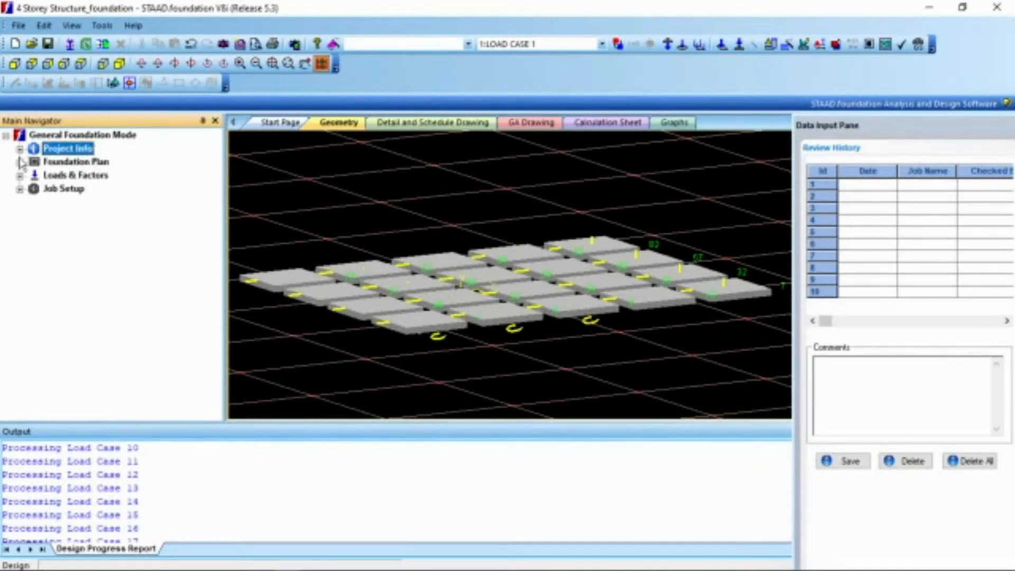
click(20, 162)
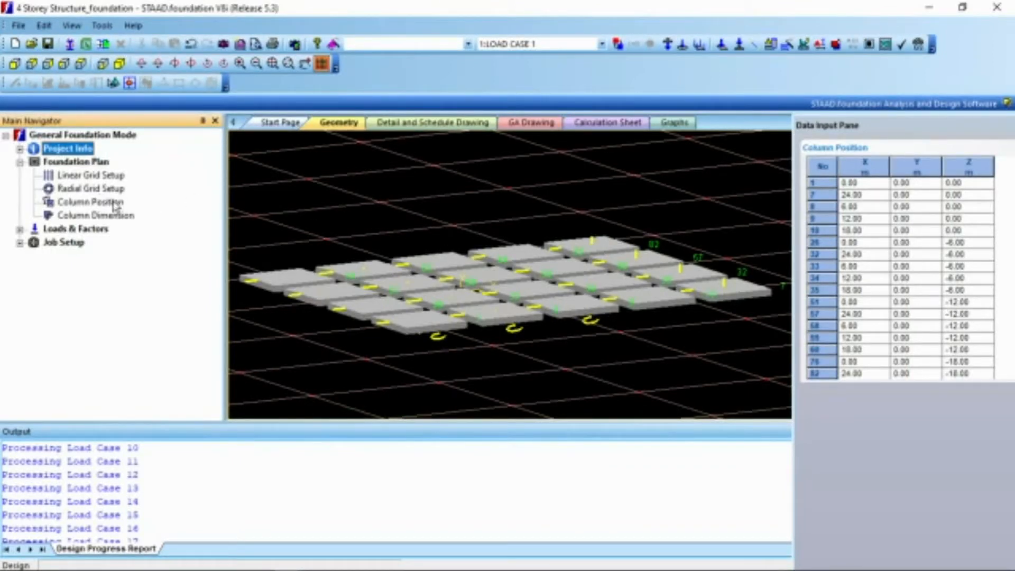
click(78, 216)
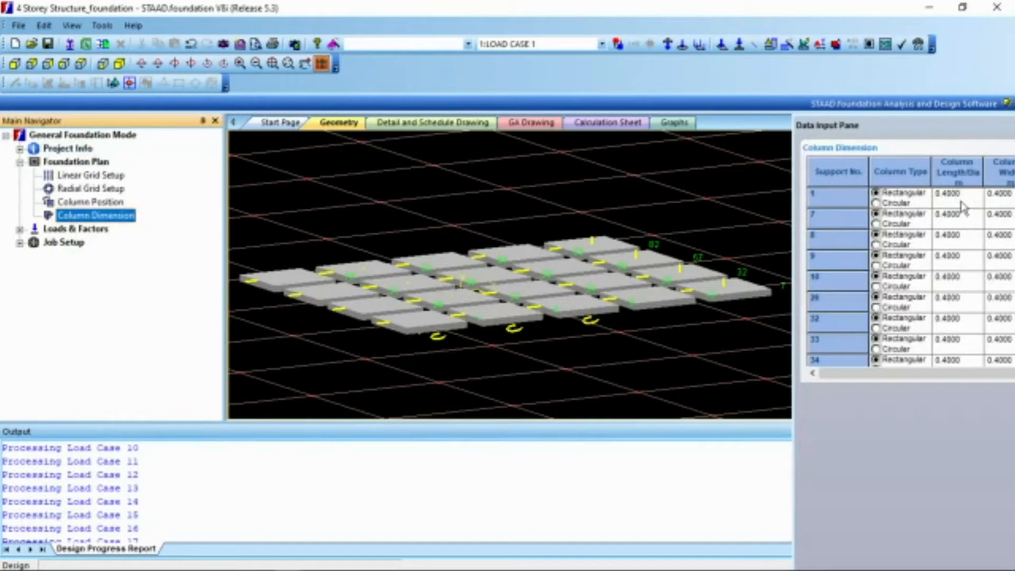
drag(852, 374, 900, 386)
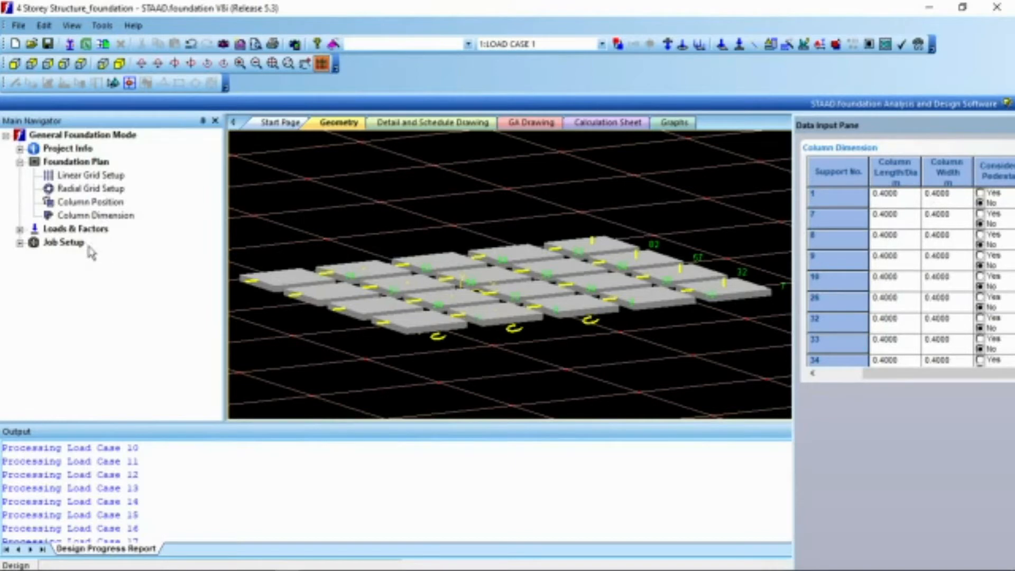
click(20, 230)
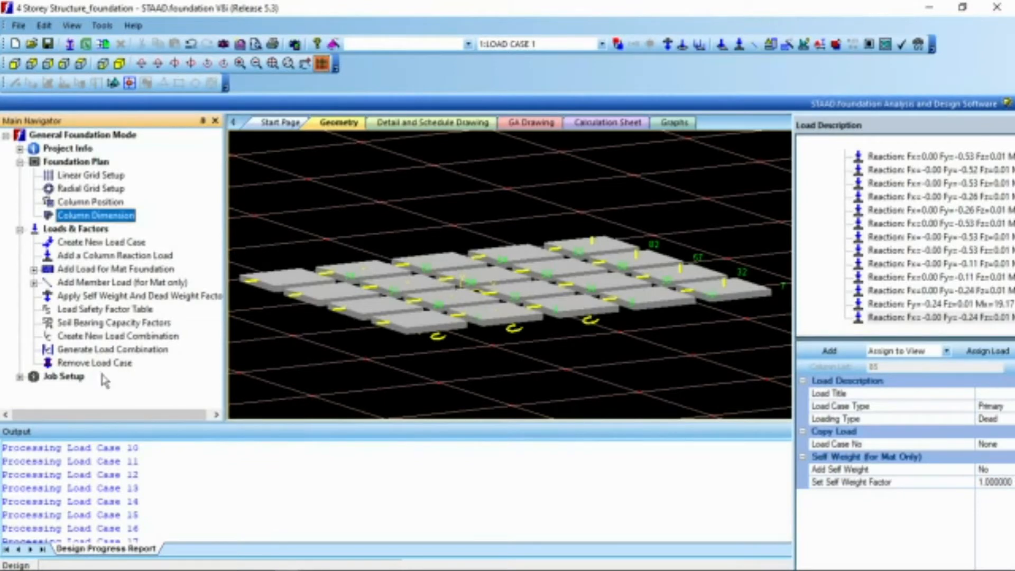
Step: Start a new foundation job and name it Foundation 01
click(20, 377)
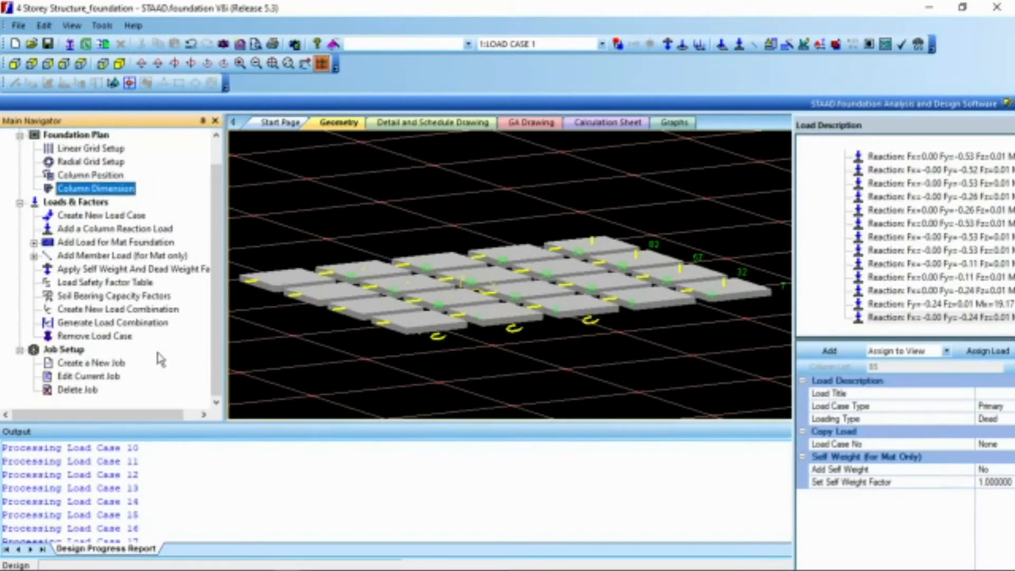
click(89, 364)
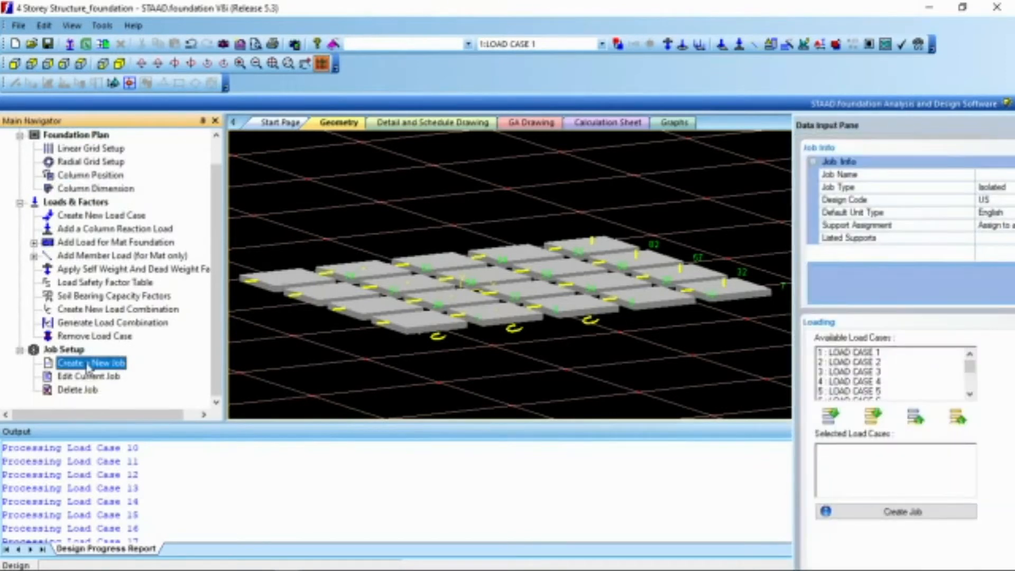
click(985, 176)
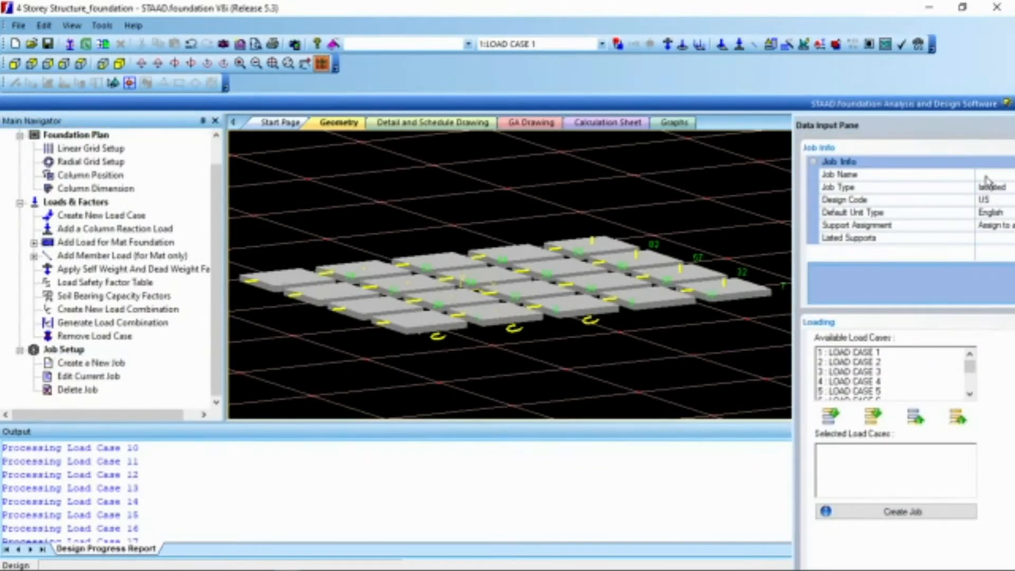
click(984, 180)
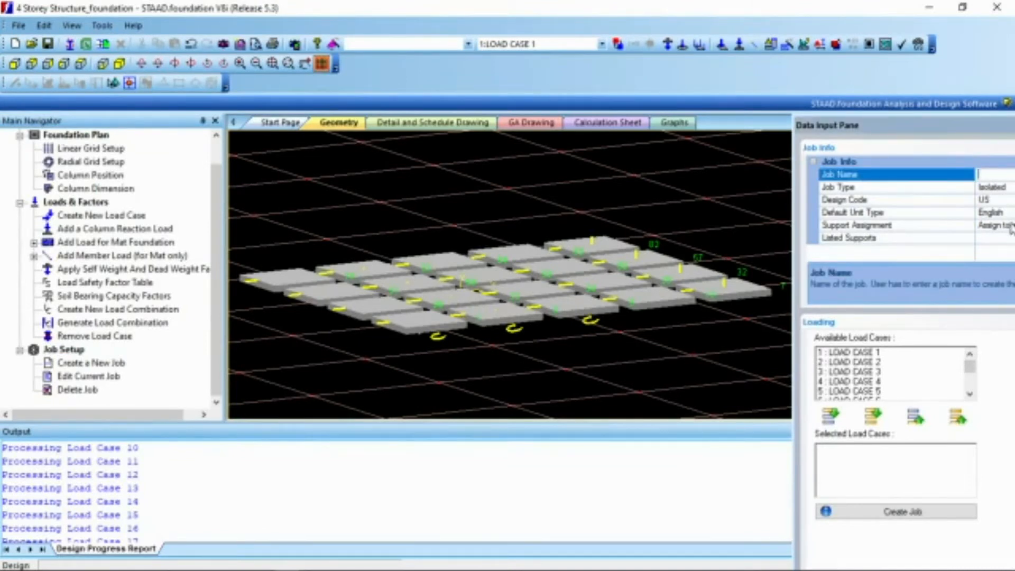
text(Foundatio)
Step: Include all available load cases in the new isolated footing job and create the job
scroll(931, 369, down, 1)
scroll(931, 369, down, 8)
scroll(931, 369, up, 8)
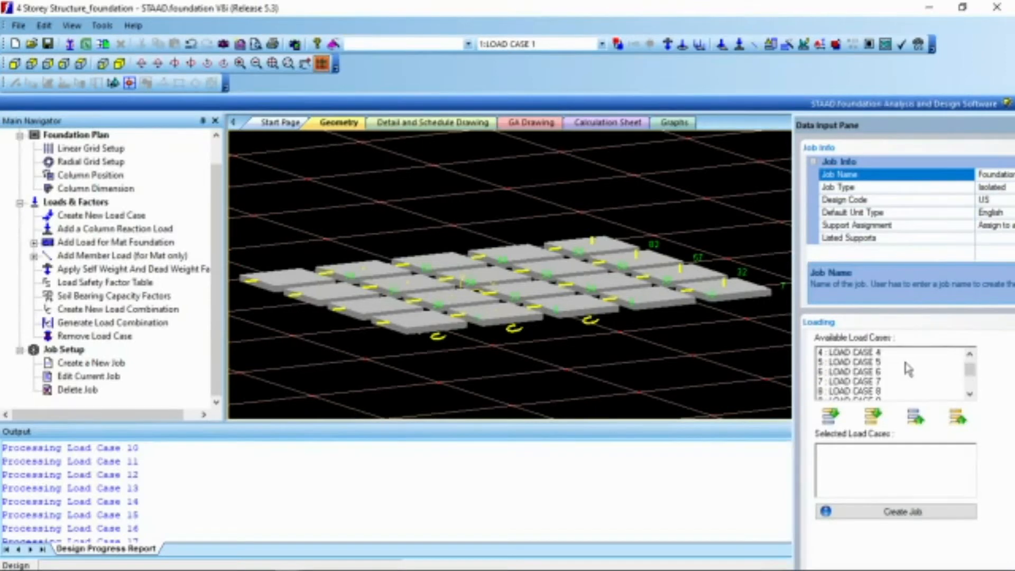
click(872, 419)
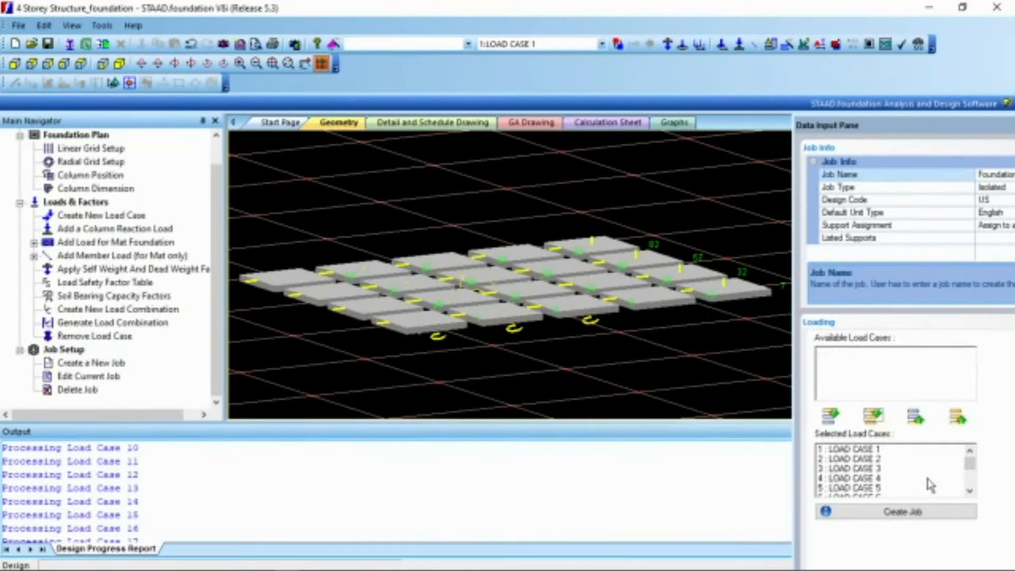
click(906, 513)
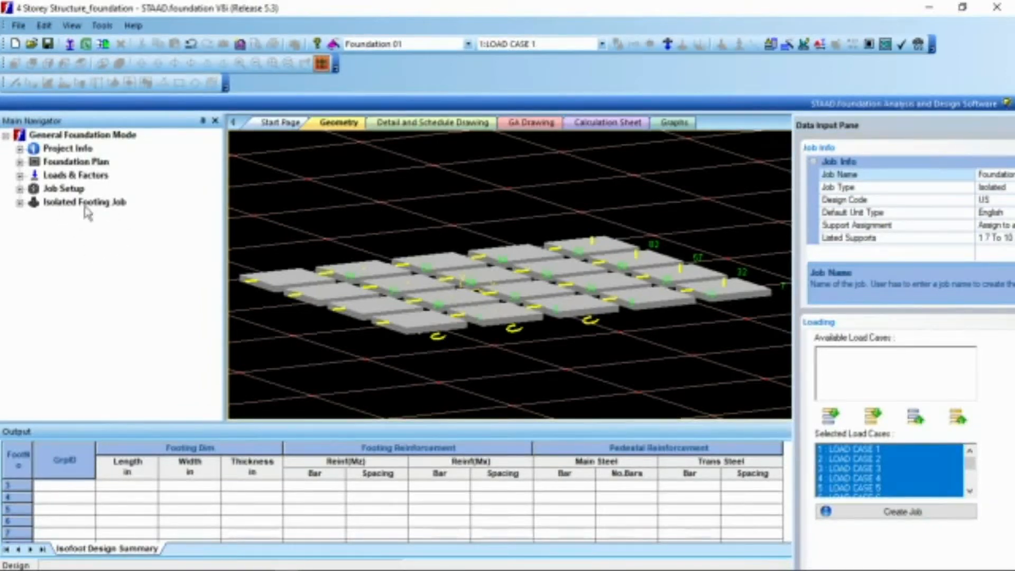
Step: Set the unit weight of concrete to 25 kN/m3 in the isolated footing job's concrete and rebar parameters
click(19, 203)
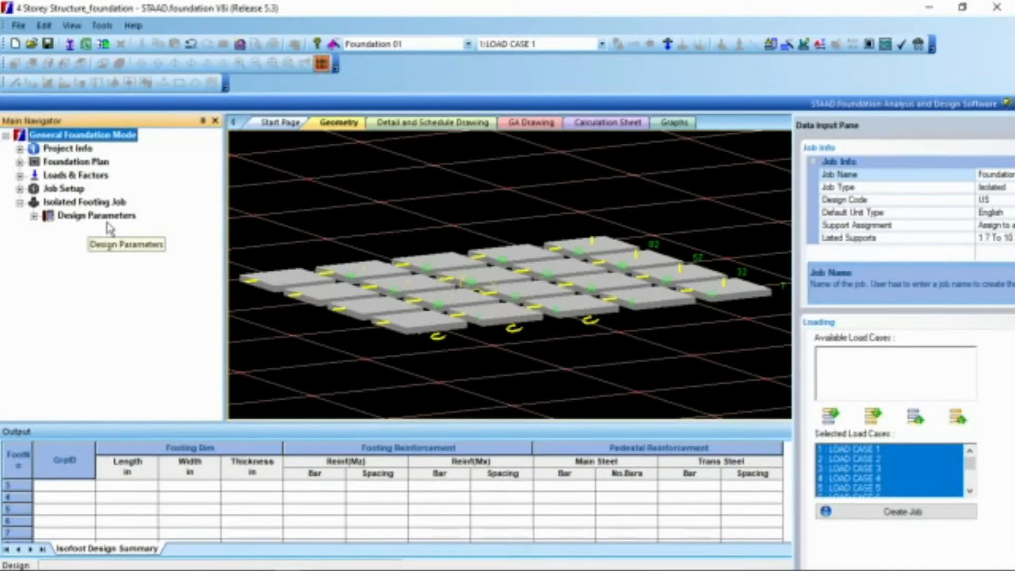
click(33, 217)
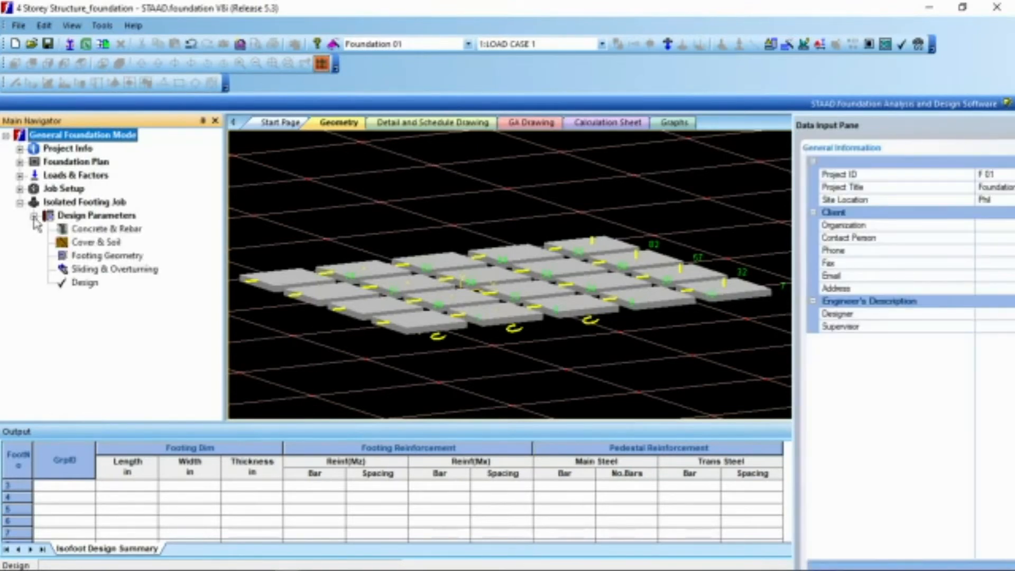
click(105, 234)
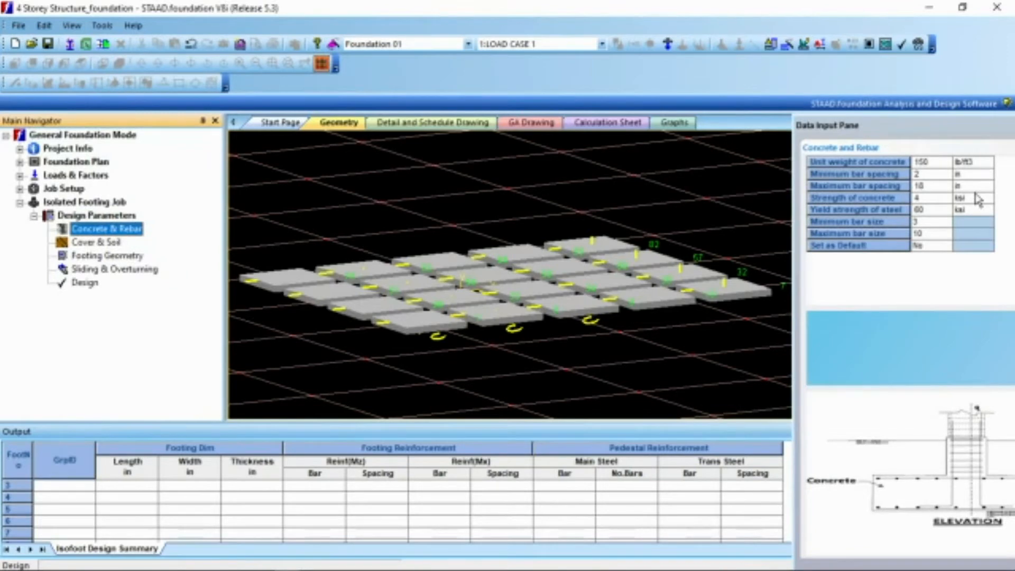
click(982, 164)
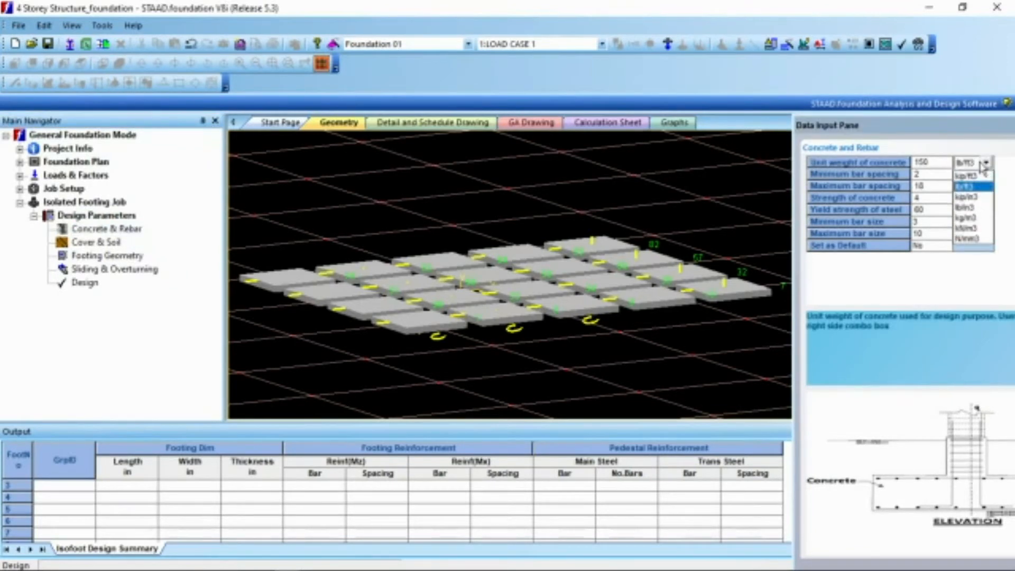
click(992, 236)
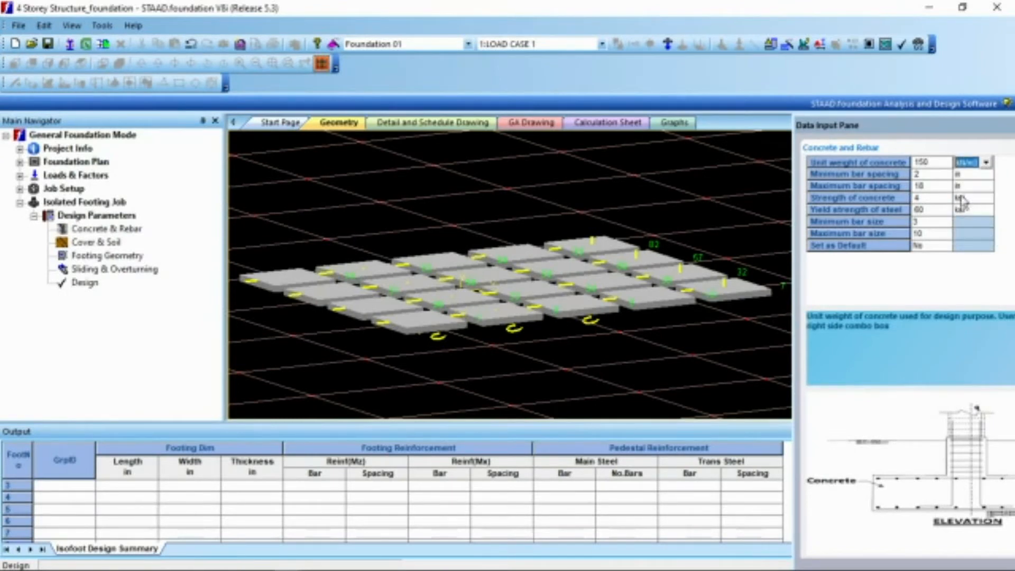
click(922, 162)
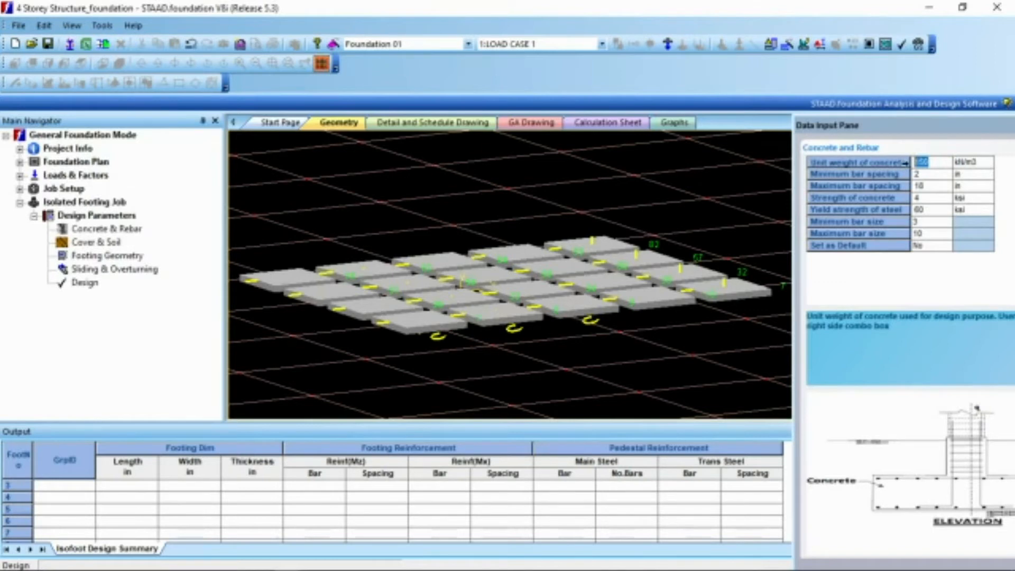
text(25)
Step: Set the minimum bar spacing in the concrete and rebar parameters to 100 mm
click(969, 175)
click(974, 220)
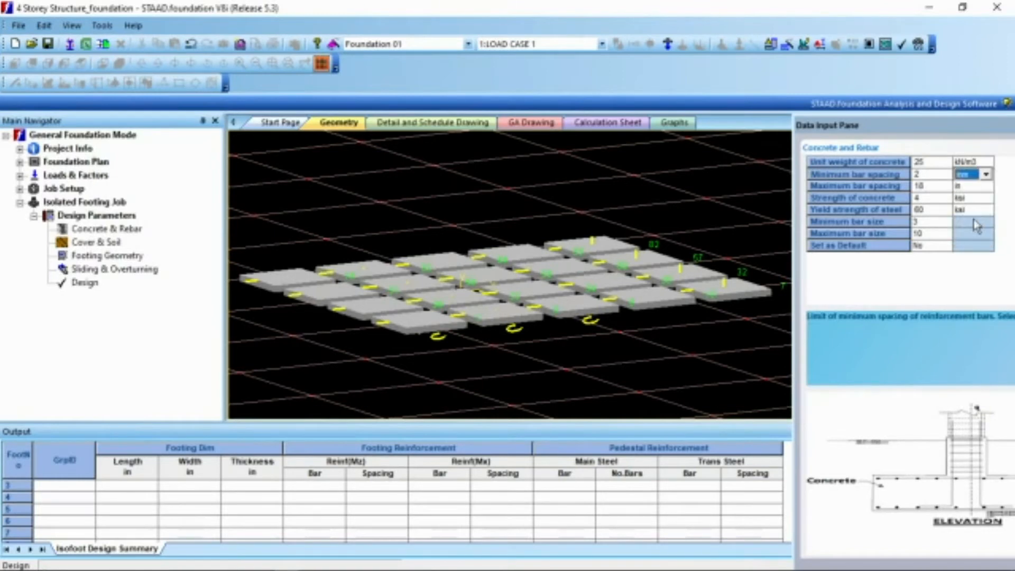
click(922, 176)
key(BackSpace)
text(1)
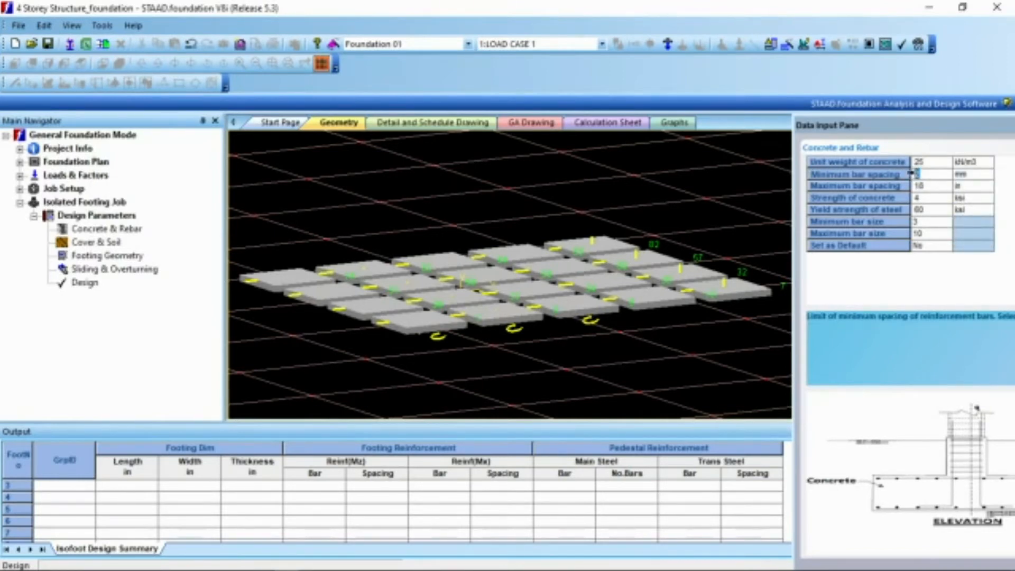
text(00)
Step: Set the maximum bar spacing in the concrete and rebar parameters to 300 mm
click(967, 187)
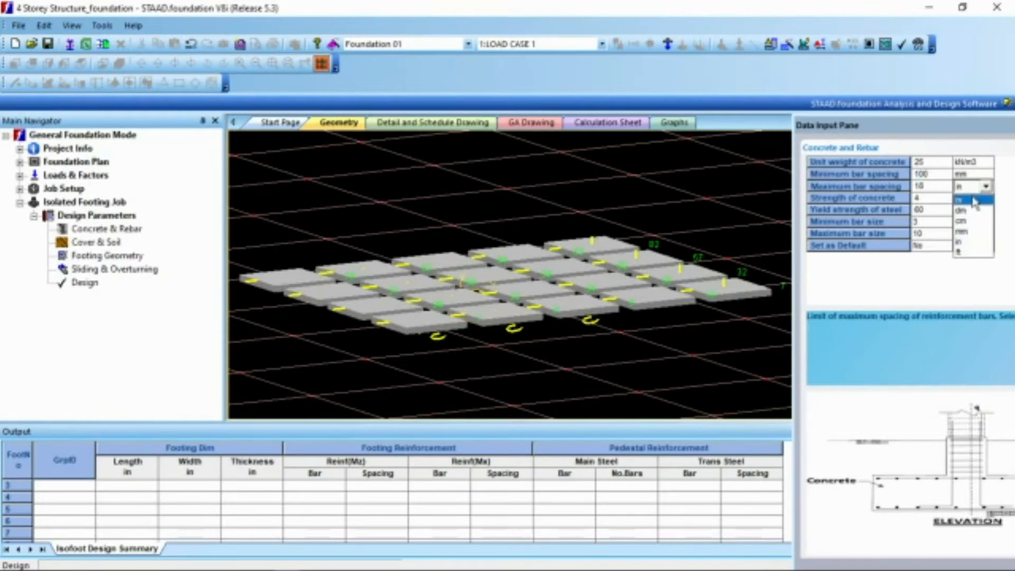
click(977, 237)
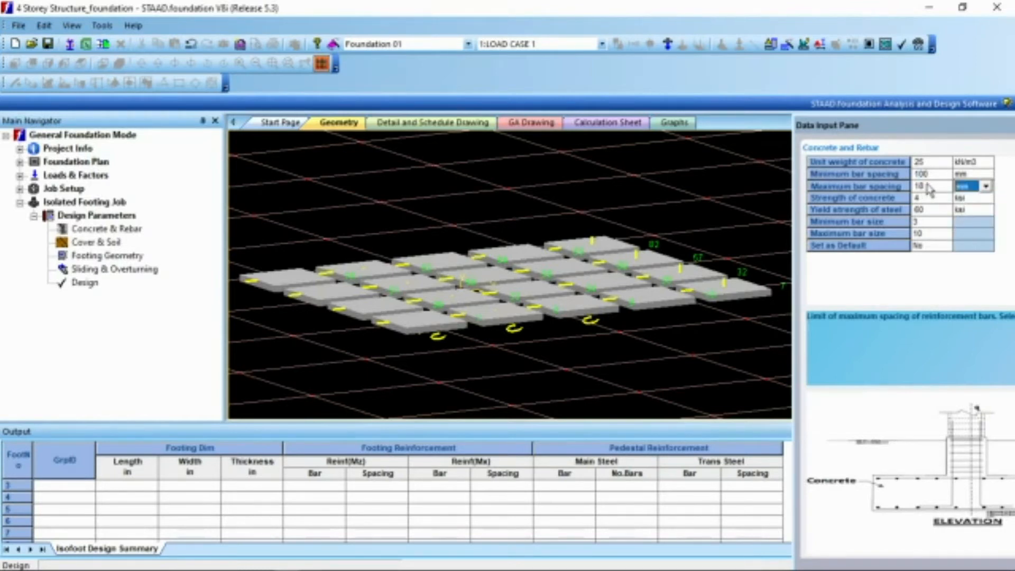
click(930, 188)
click(928, 188)
drag(930, 186, 917, 186)
text(300)
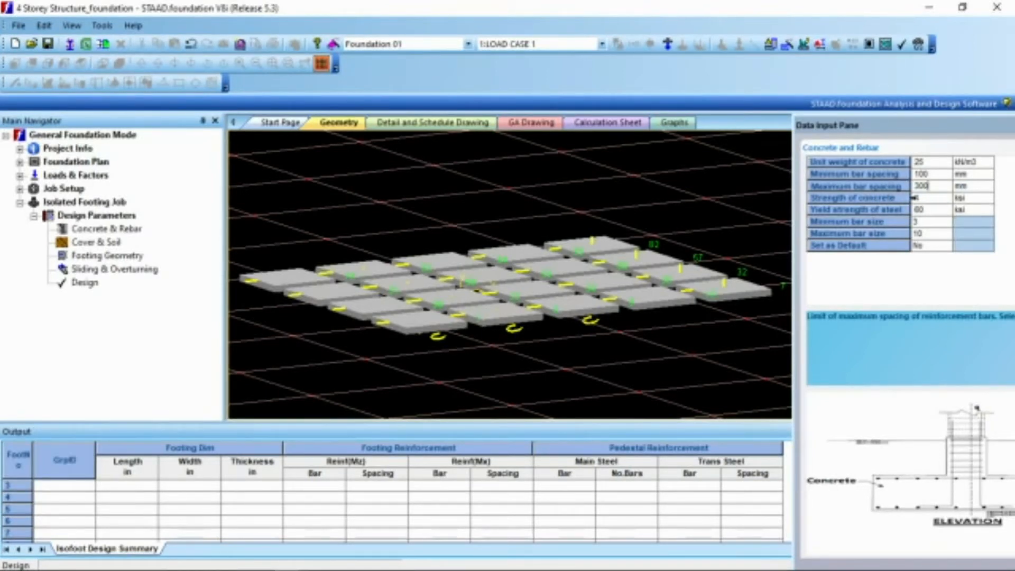
Step: Set the strength of concrete to 20.7 MPa
click(963, 200)
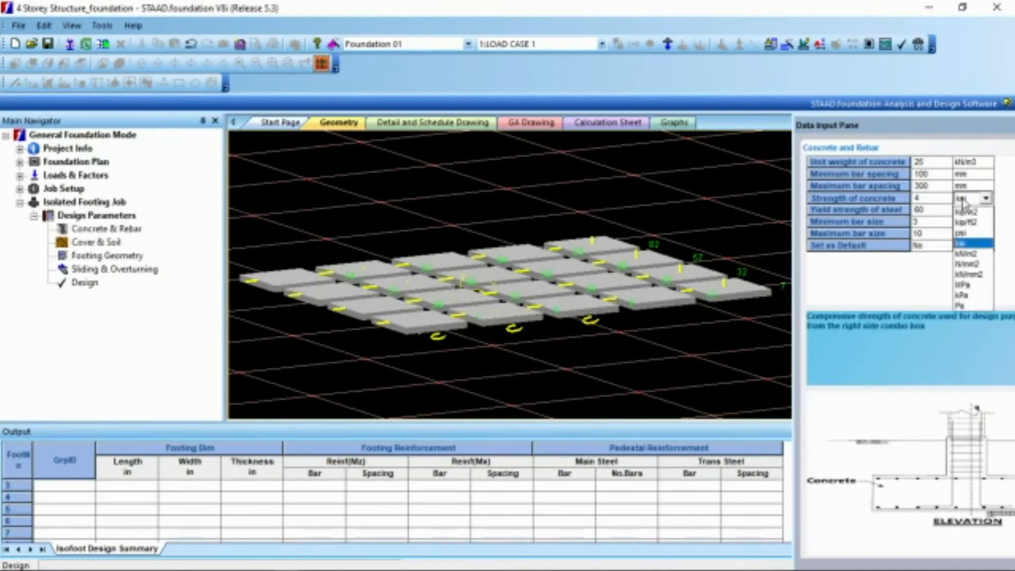
click(977, 285)
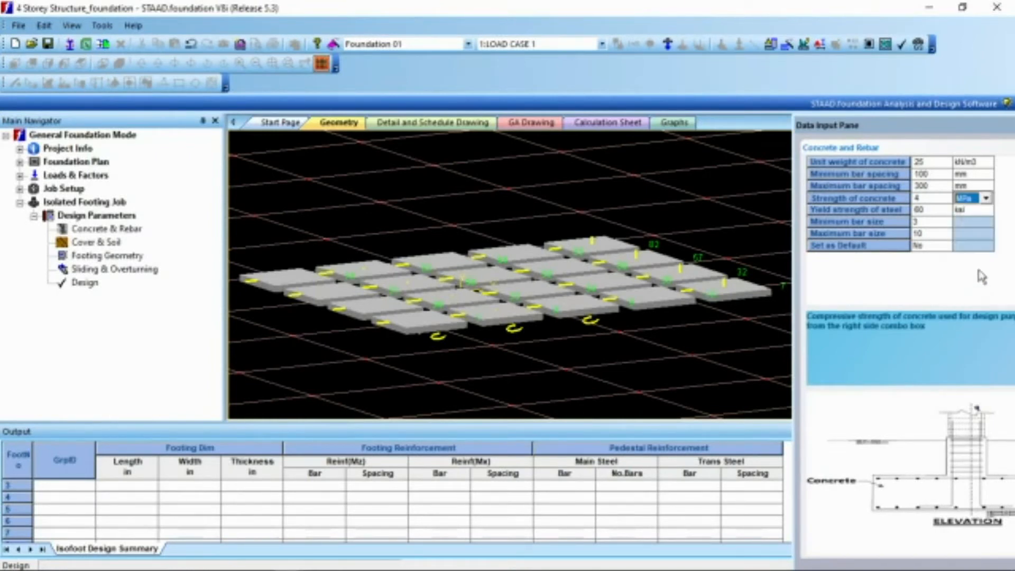
click(925, 200)
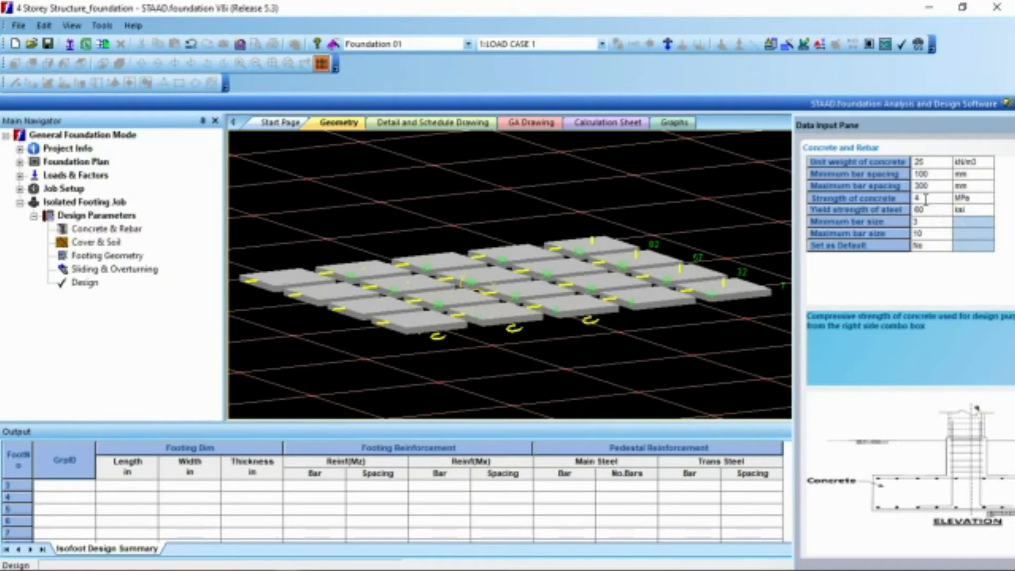
key(BackSpace)
text(20.7)
Step: Set the yield strength of steel to 416 MPa and the maximum bar size to 8
click(967, 212)
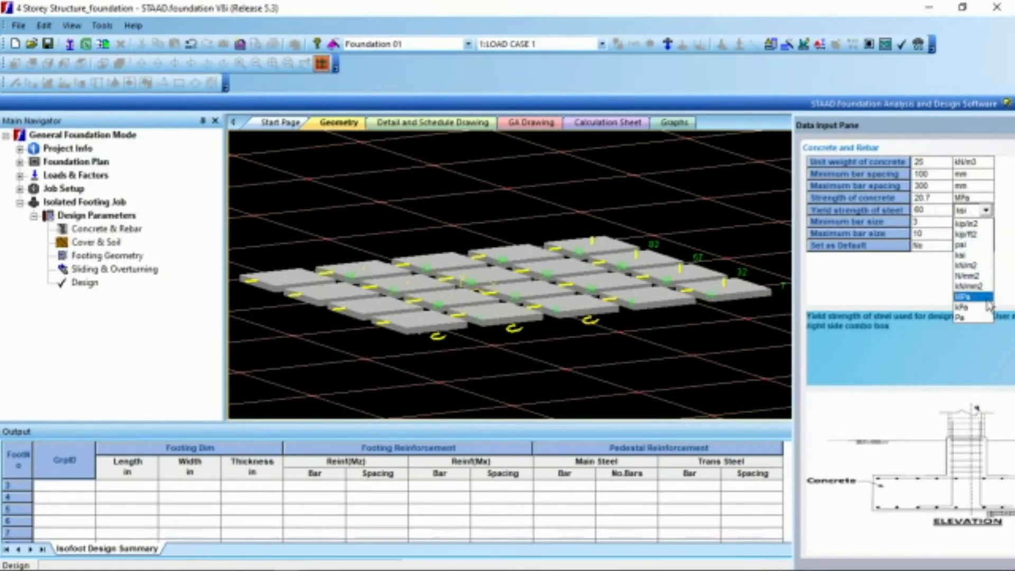
click(986, 298)
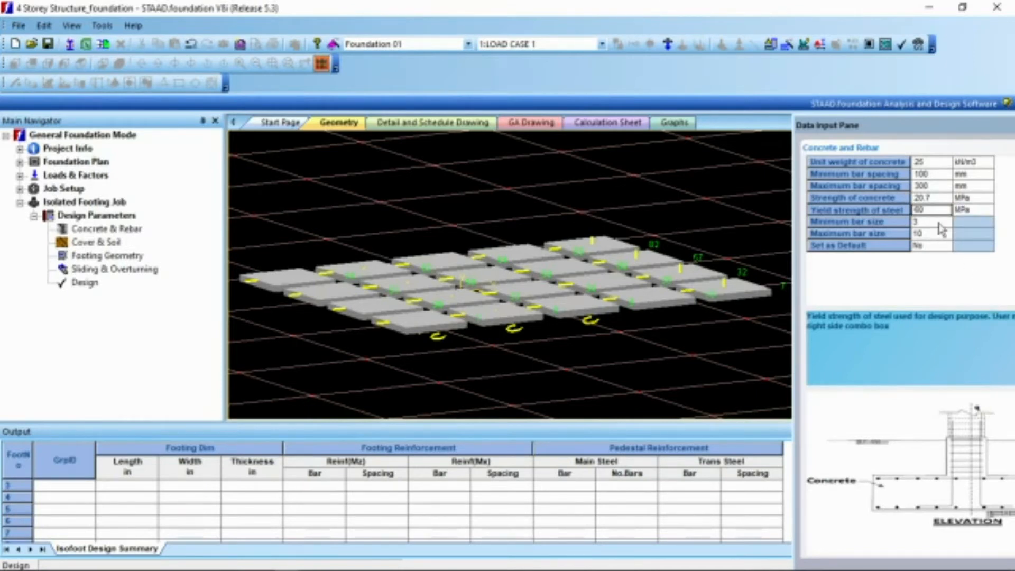
text(416)
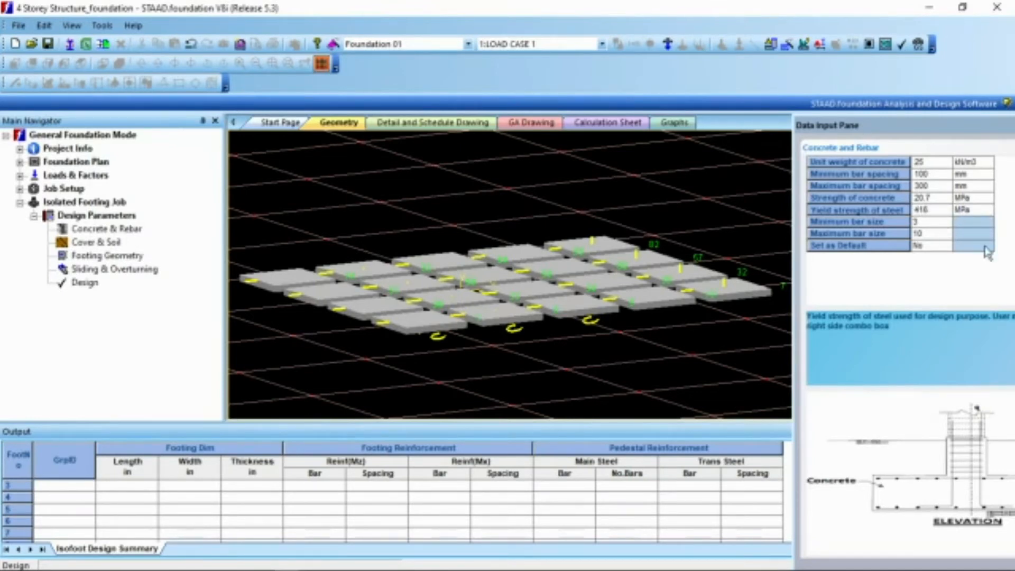
click(932, 233)
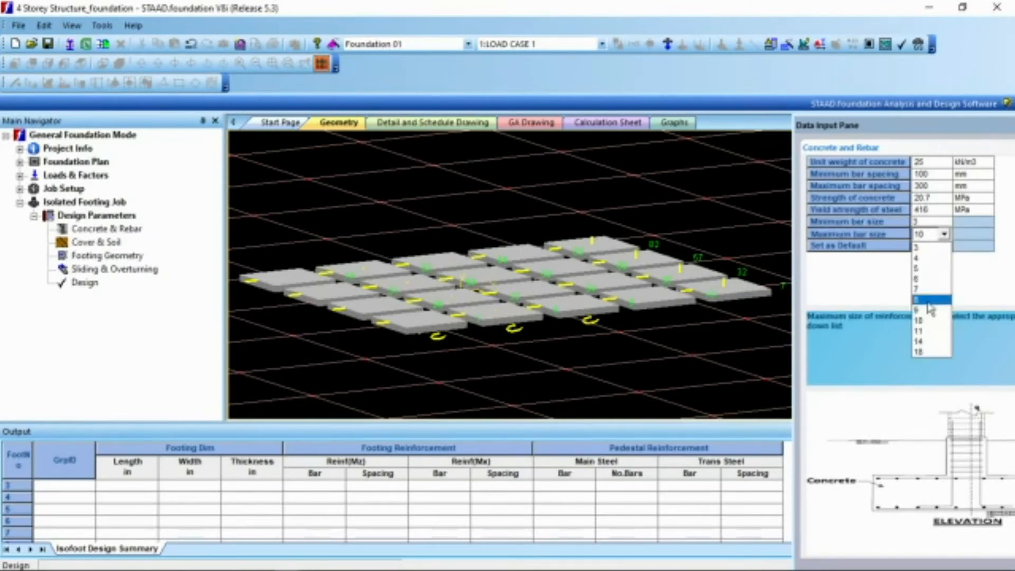
click(928, 301)
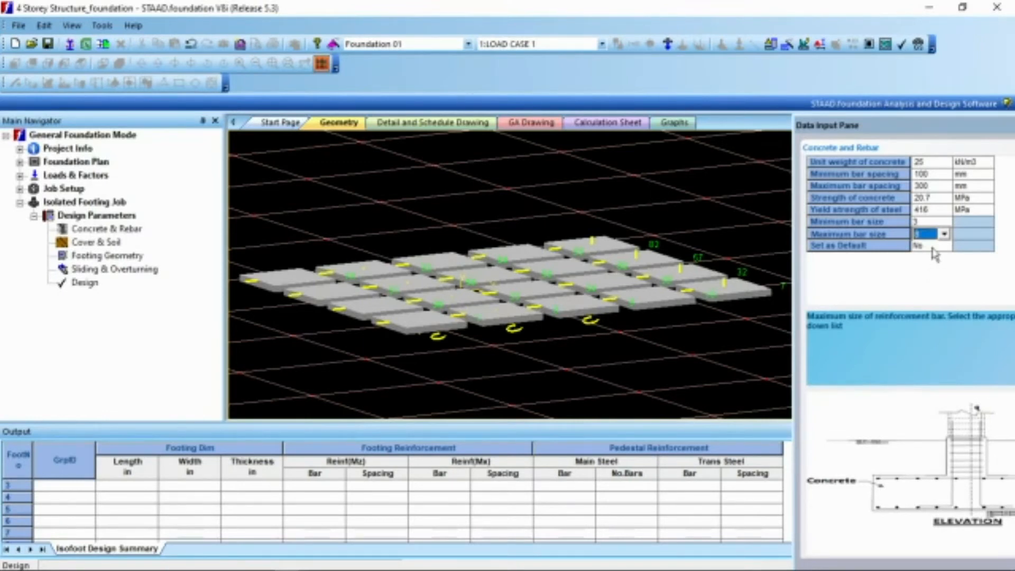
Step: Set the bottom clear cover to 75 mm in the footing job's cover and soil parameters
click(101, 248)
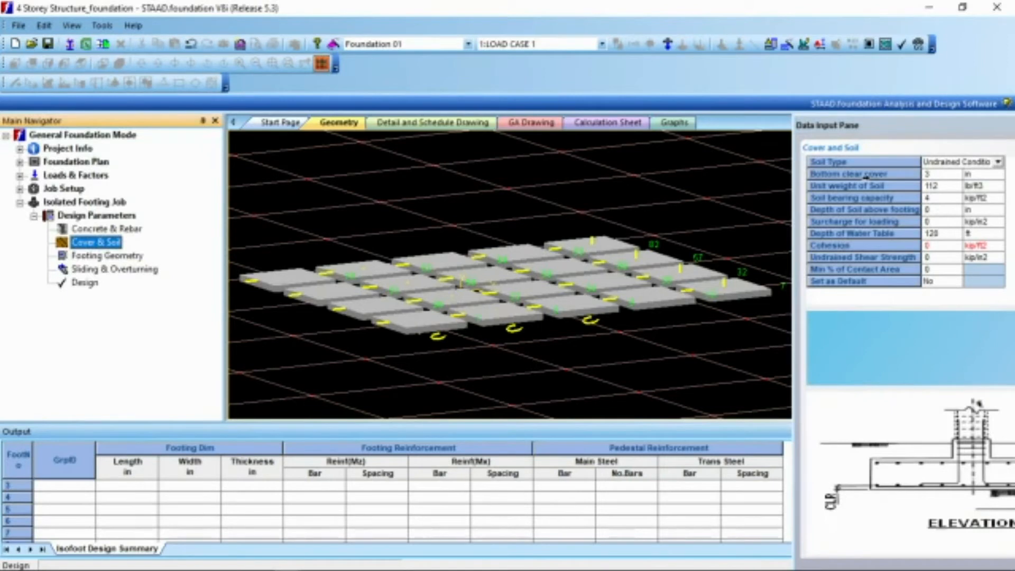
click(996, 177)
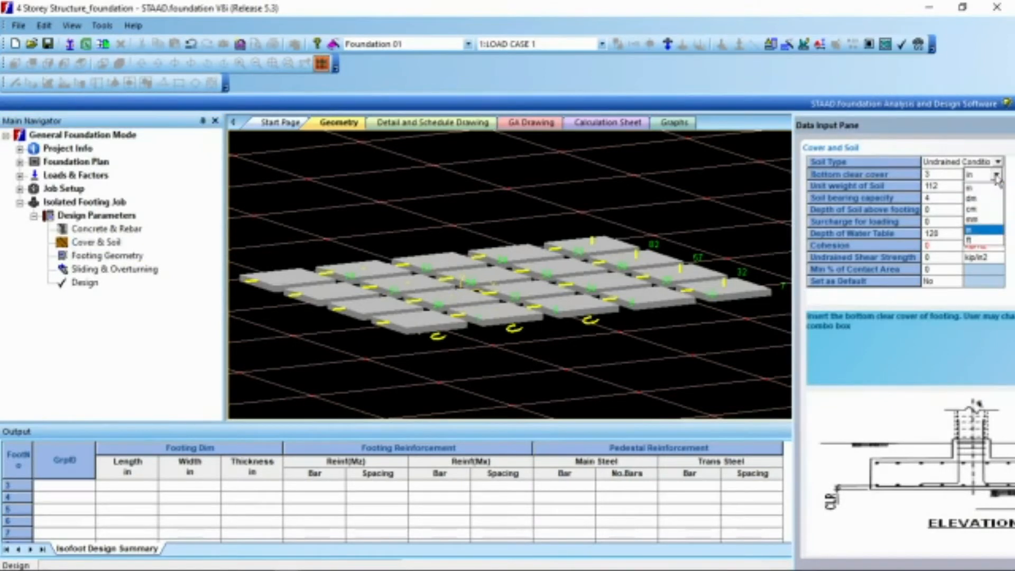
click(984, 218)
click(934, 174)
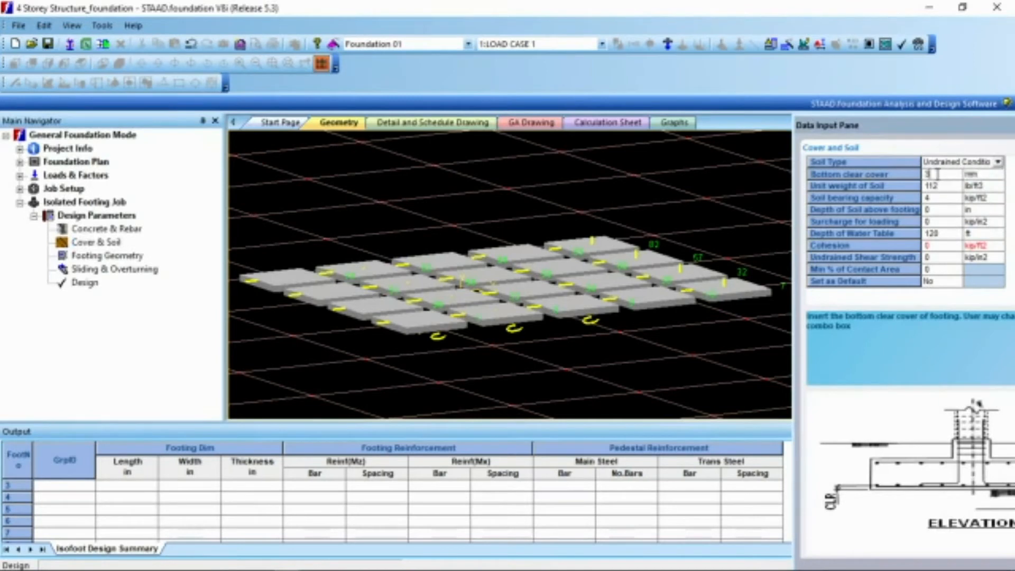
text(75)
Step: Set the unit weight of soil to 17.62 kN/m3
click(994, 186)
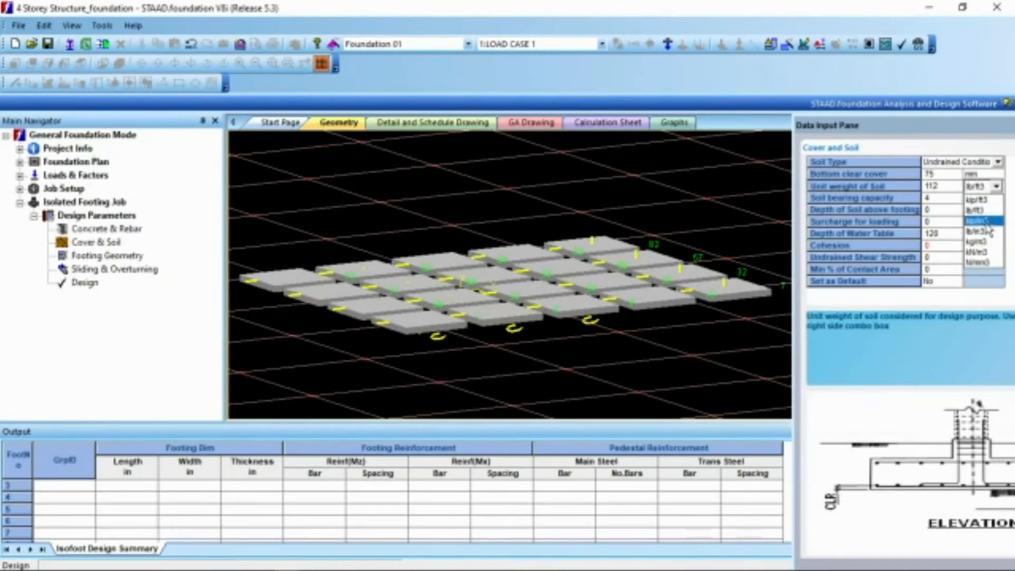
click(996, 253)
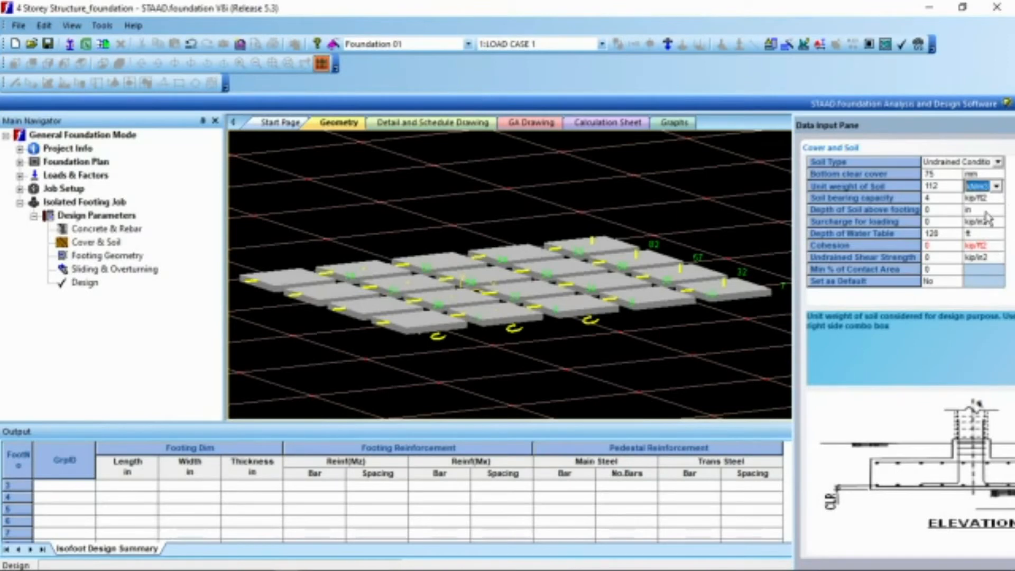
click(938, 188)
drag(943, 178, 924, 187)
click(947, 189)
click(945, 186)
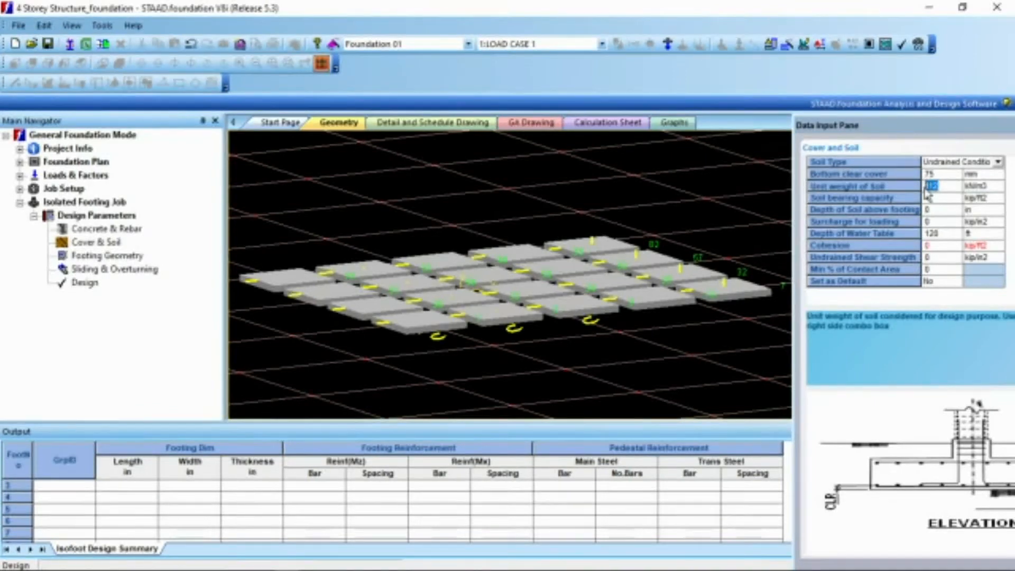
text(17.62)
Step: Set the soil bearing capacity to 120 MPa and the depth of soil above the footing to 2 m
click(981, 199)
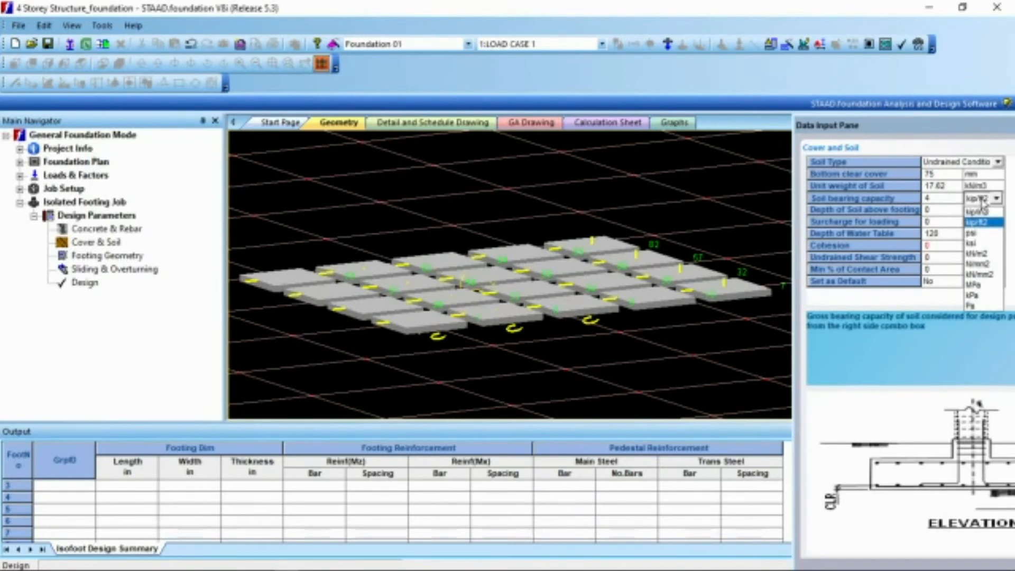
click(984, 285)
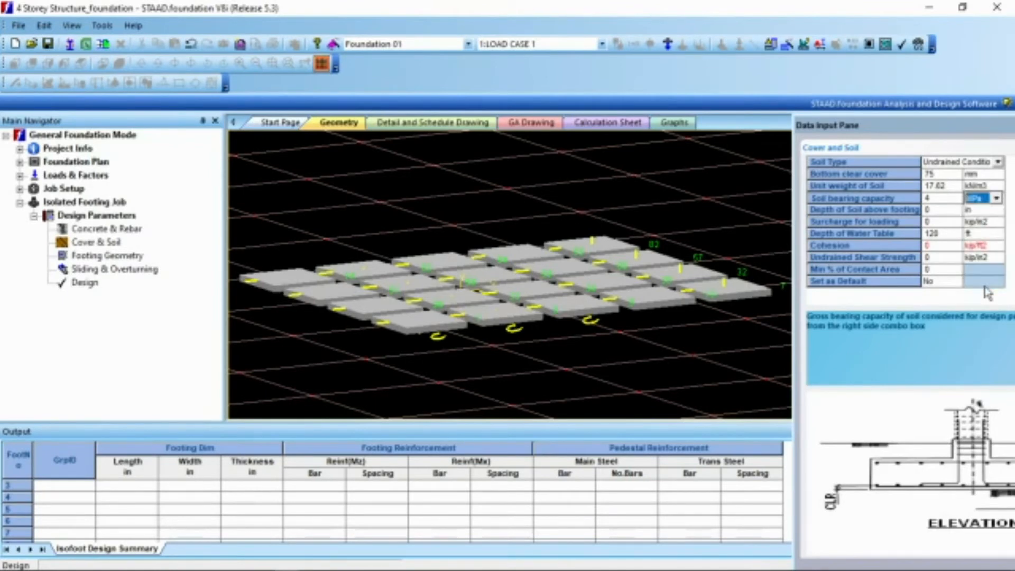
click(935, 198)
text(120)
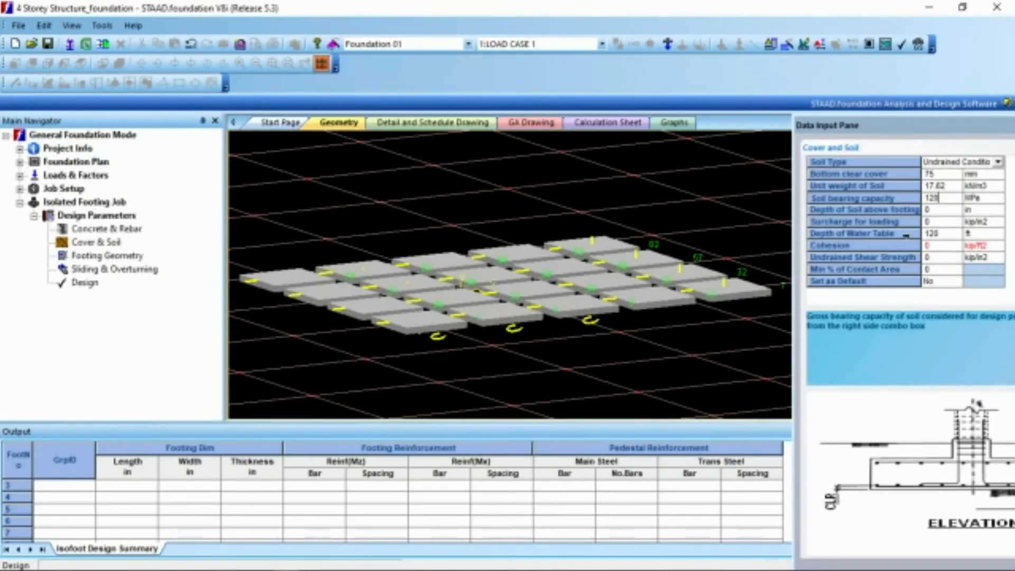
click(979, 212)
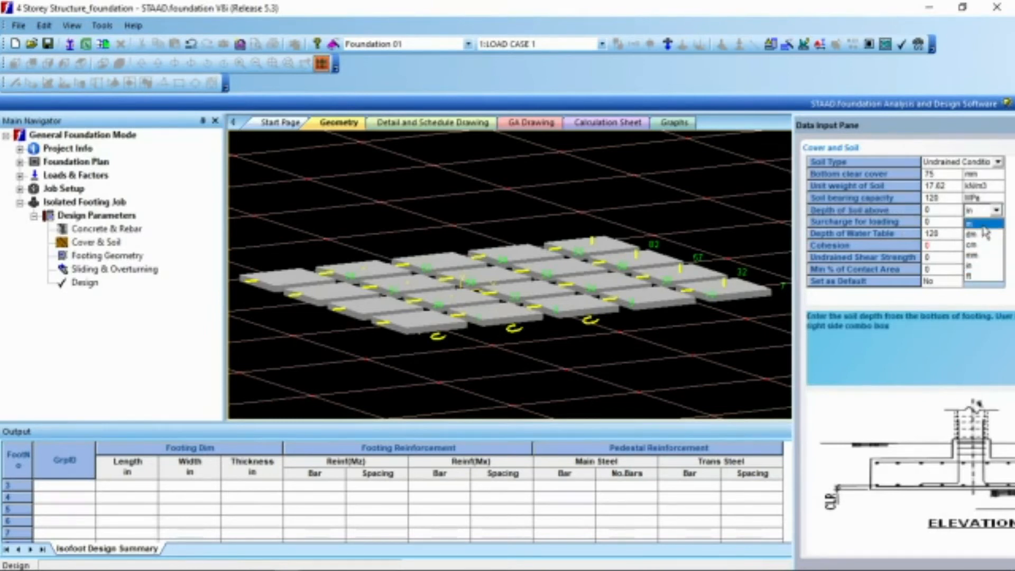
click(980, 223)
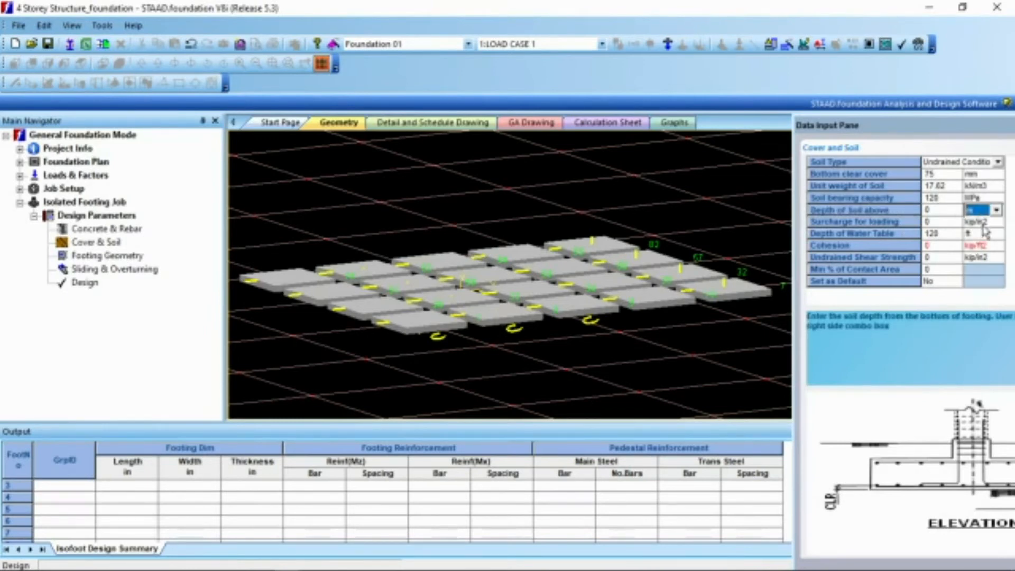
click(942, 213)
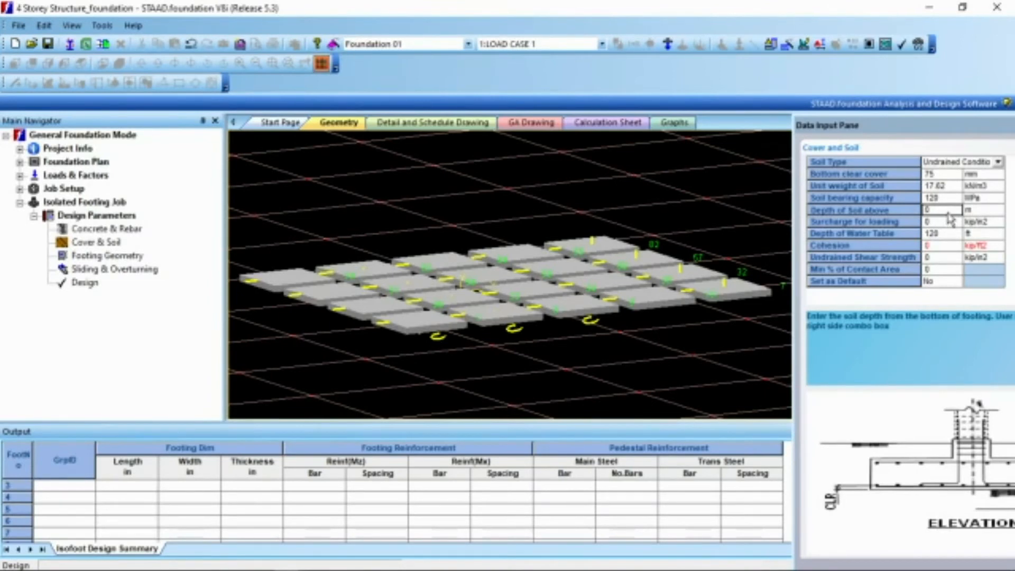
text(2)
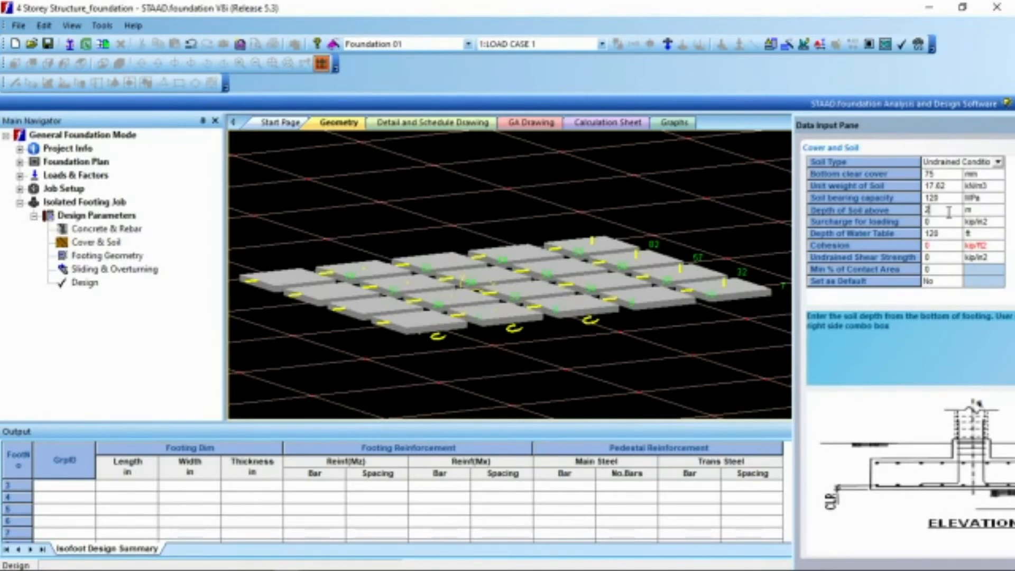
Step: Set the surcharge for loading to 10 kPa in the cover and soil parameters
click(987, 224)
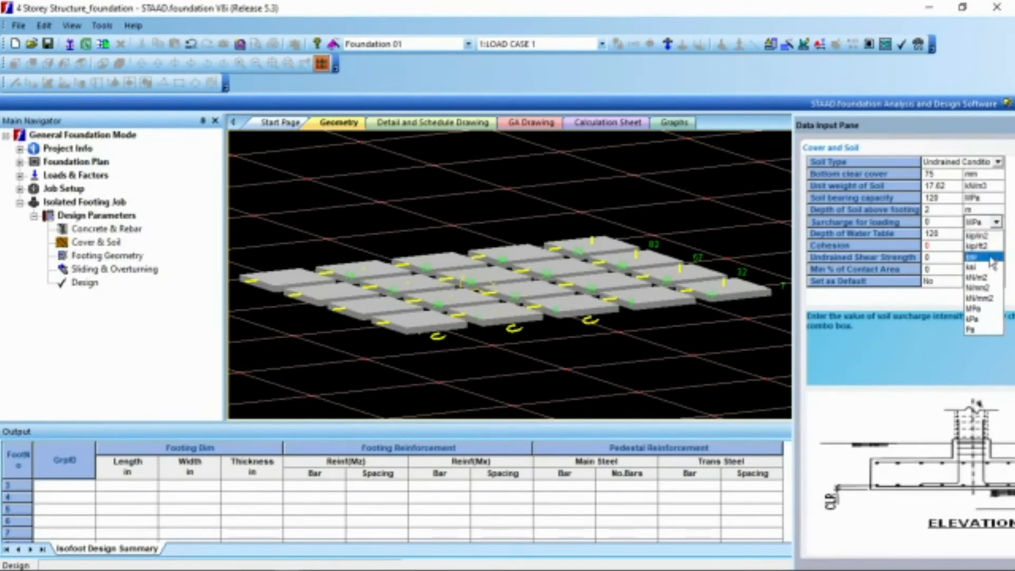
click(987, 320)
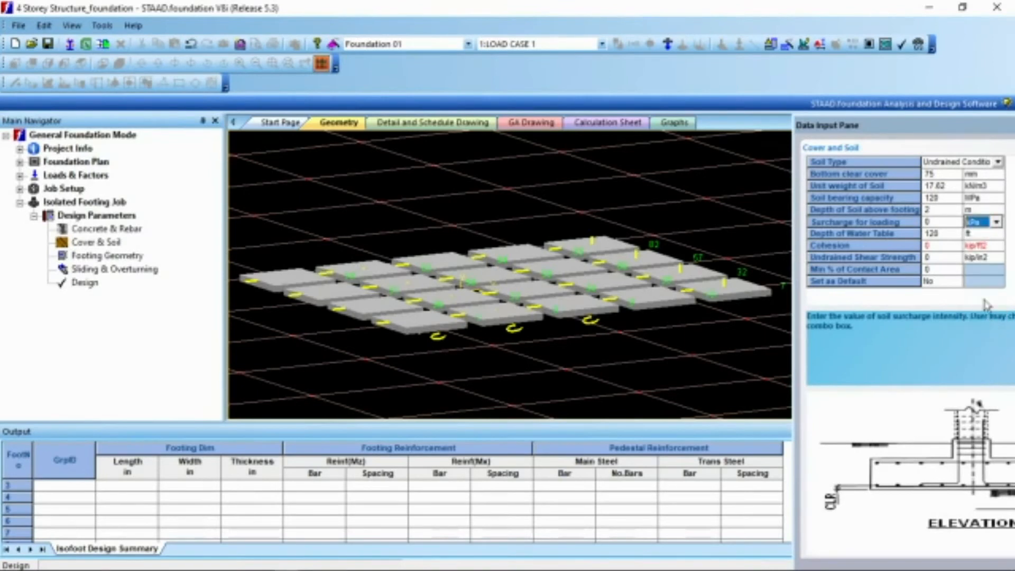
click(937, 223)
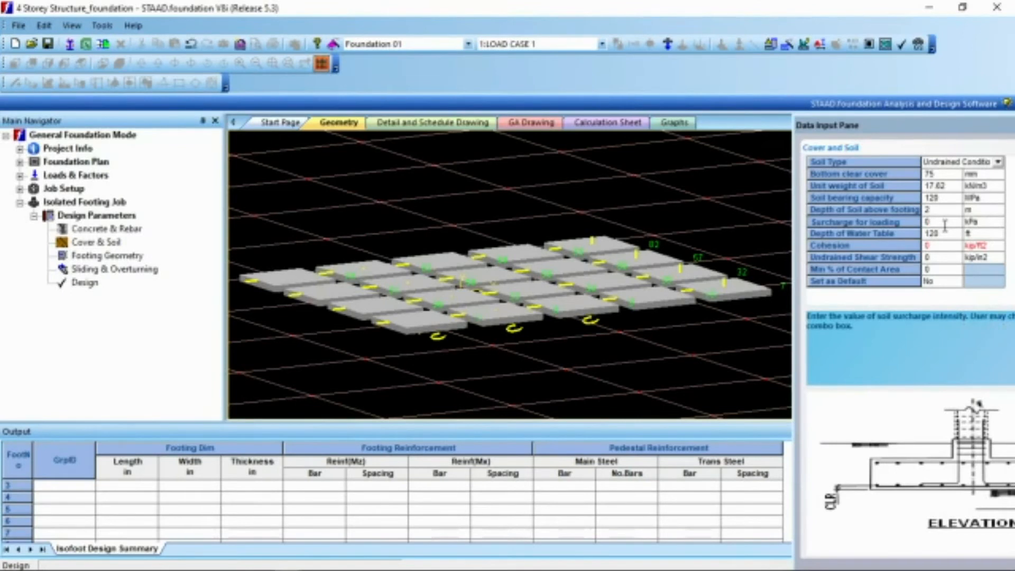
key(BackSpace)
text(10)
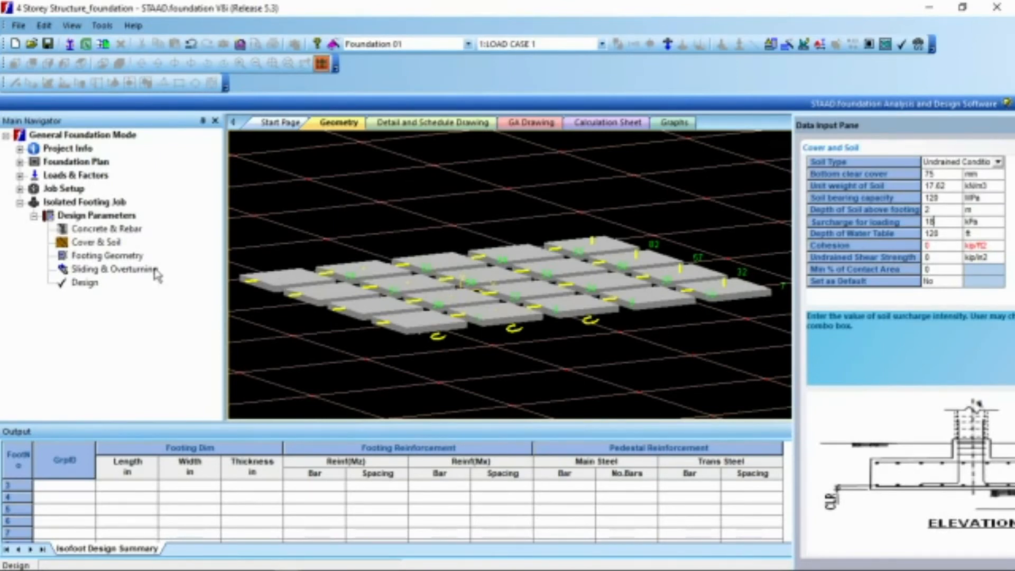
Step: Set the footing geometry's minimum length and minimum width to 2 m each
click(88, 256)
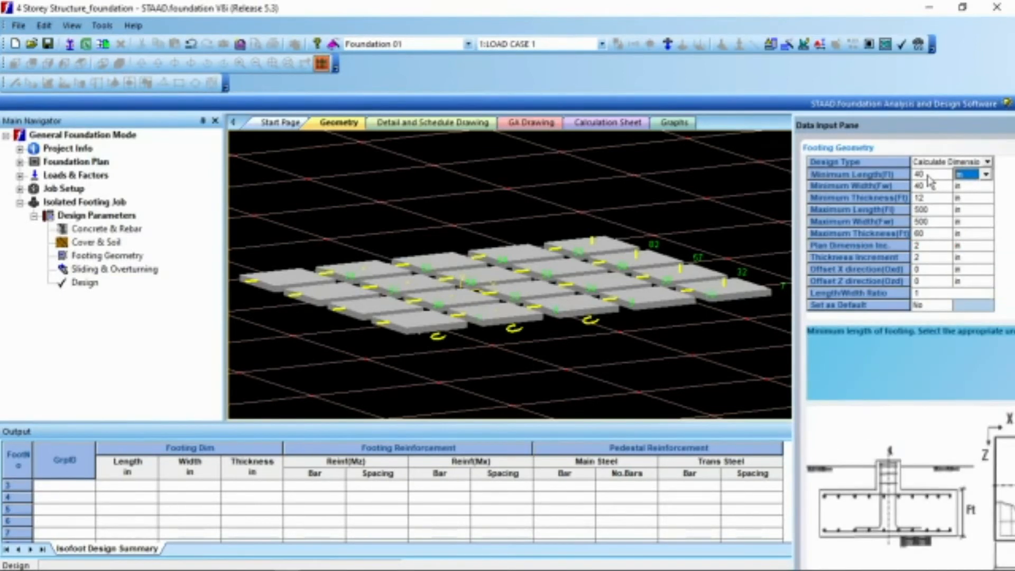
click(927, 175)
drag(929, 175, 891, 175)
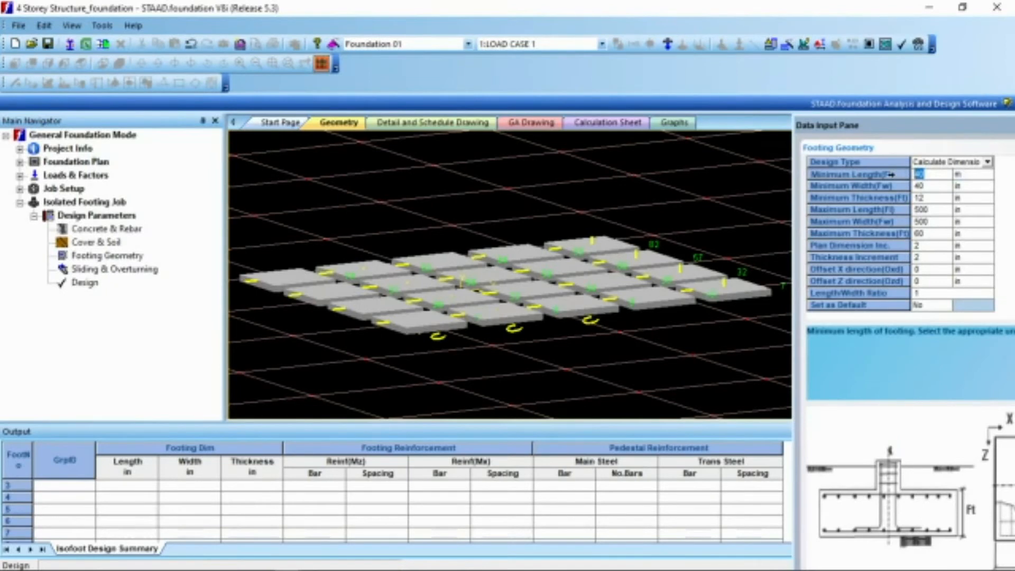
text(2)
click(985, 187)
click(975, 199)
click(937, 189)
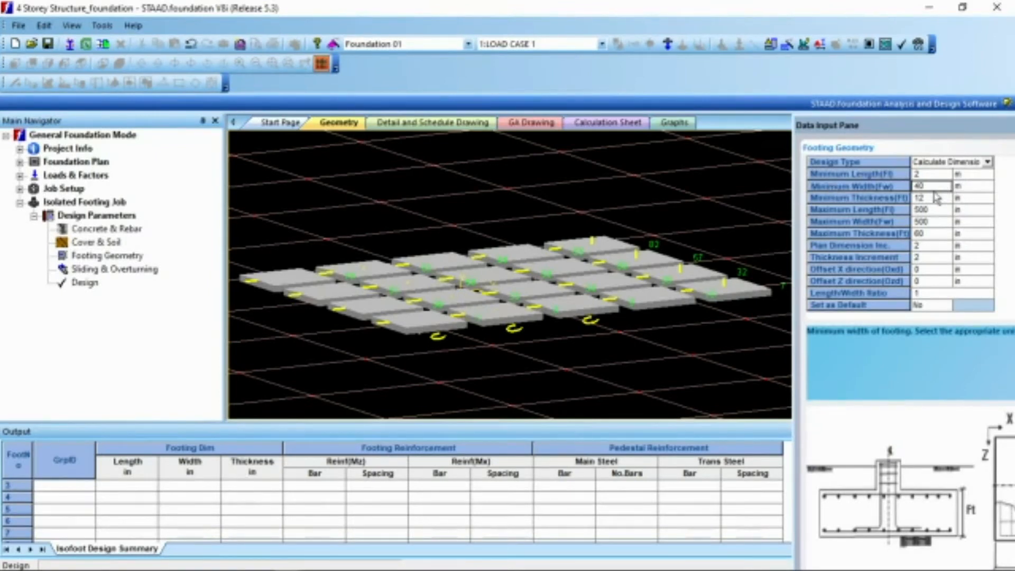
text(2)
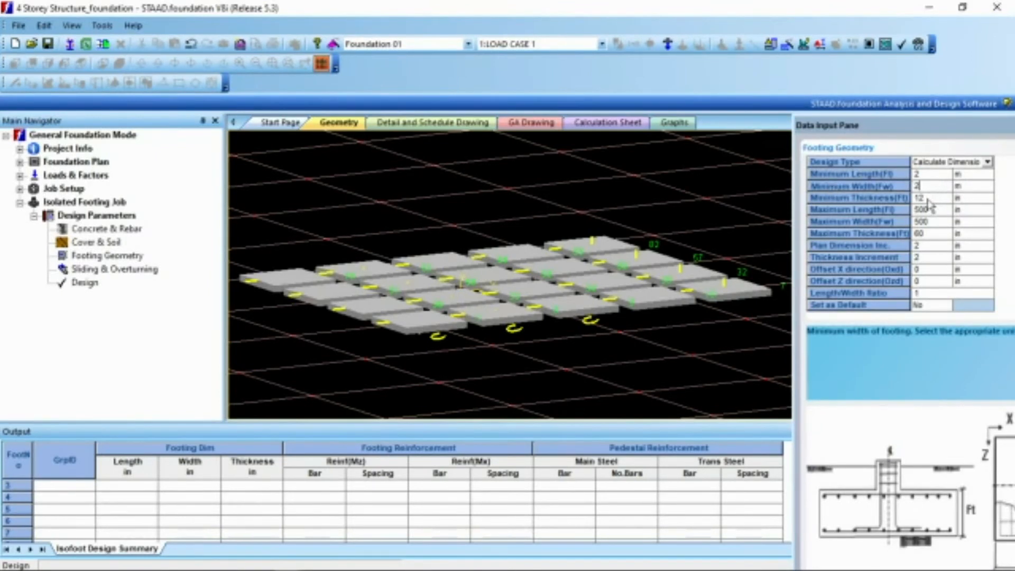
Step: Set the footing geometry's minimum thickness to 0.25 m
click(972, 207)
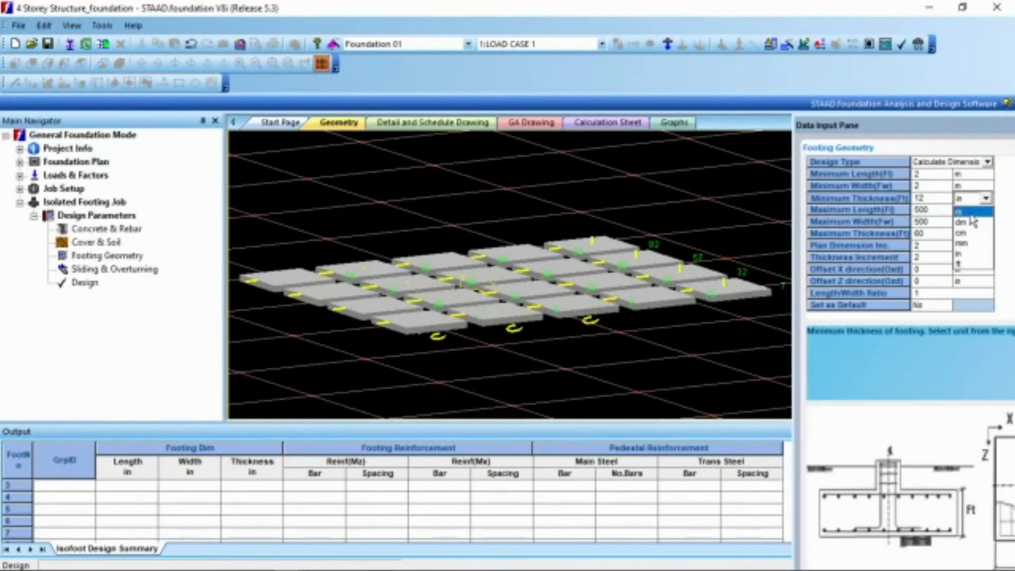
click(973, 224)
click(924, 199)
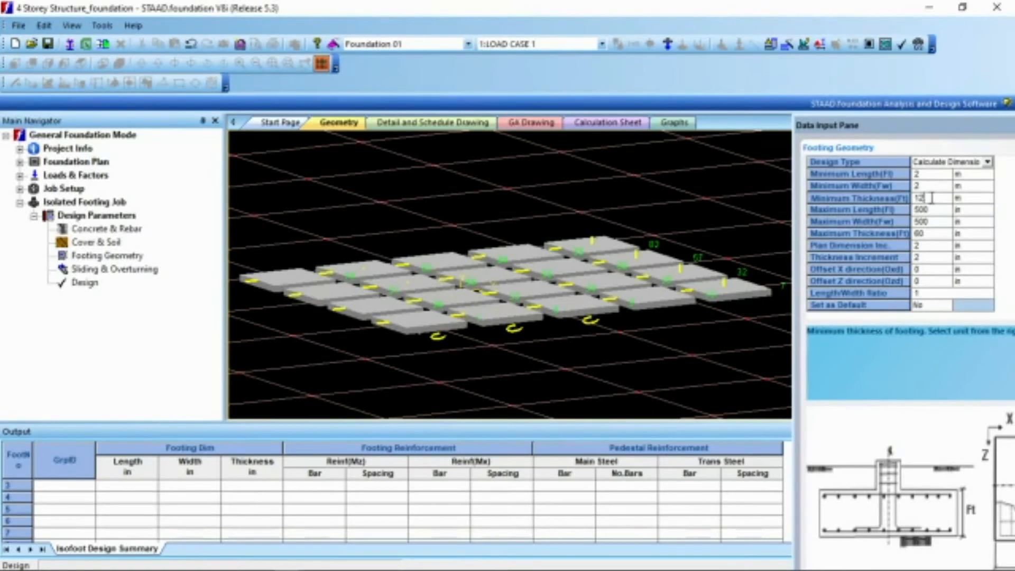
double_click(920, 198)
key(BackSpace)
text(25)
Step: Set the footing geometry's maximum length and maximum width to 4 m each
click(967, 210)
click(968, 210)
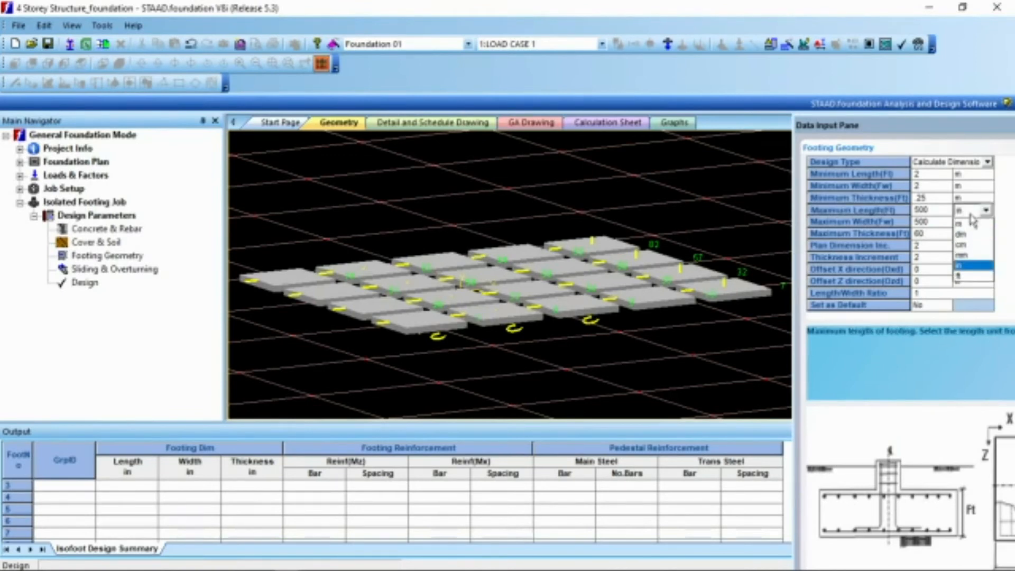
click(972, 224)
click(937, 213)
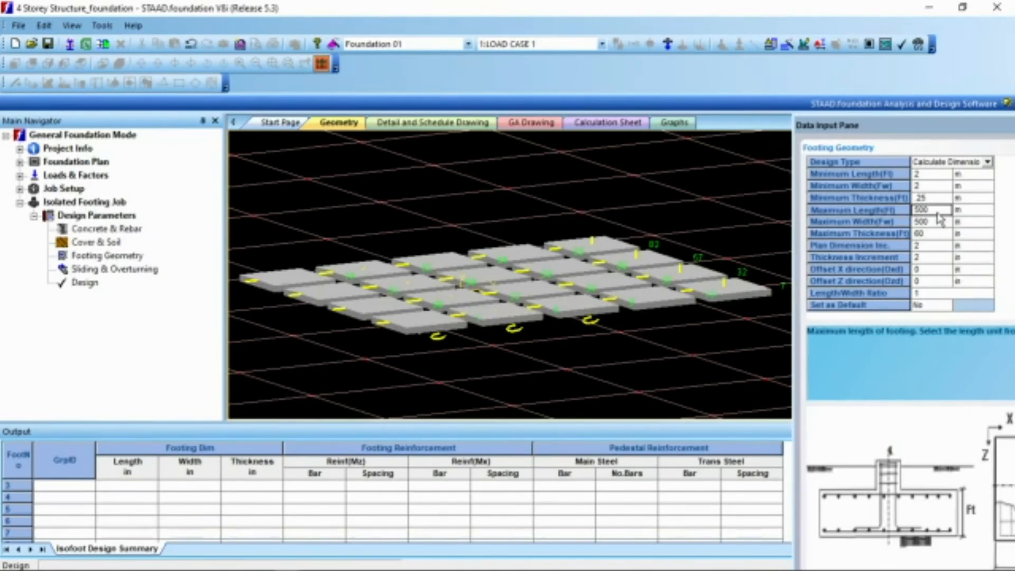
text(4)
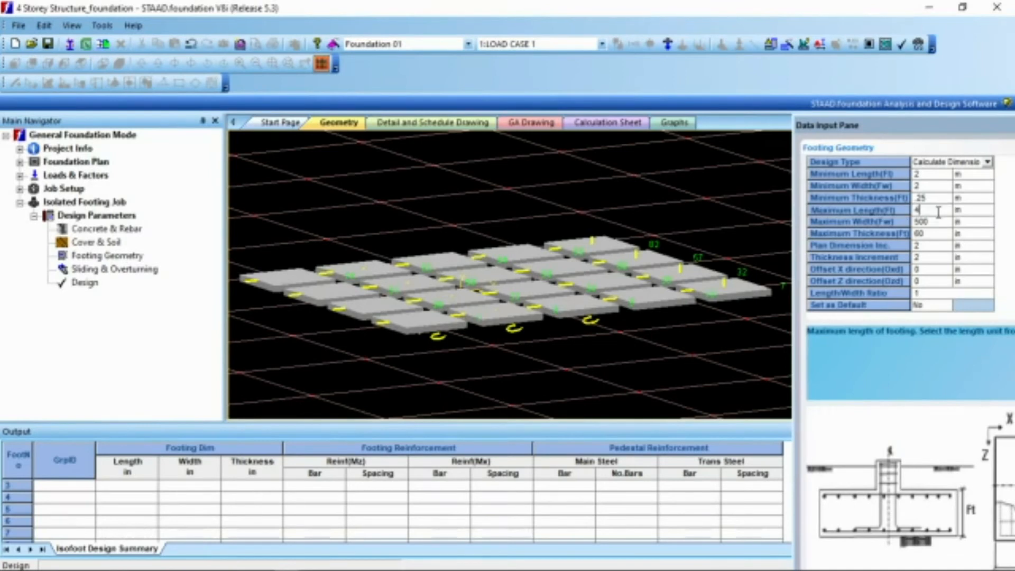
click(962, 223)
click(962, 223)
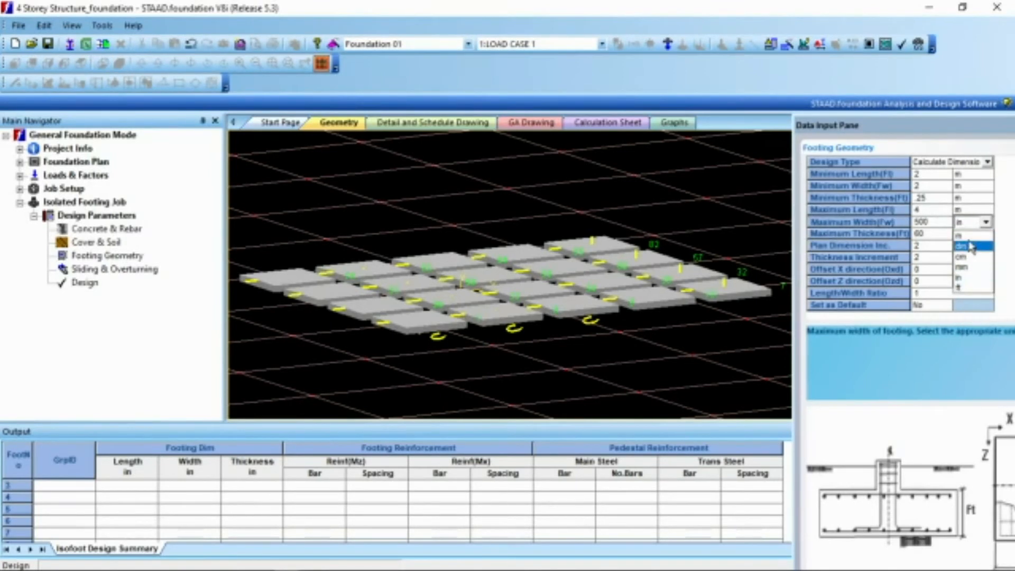
click(962, 234)
click(931, 222)
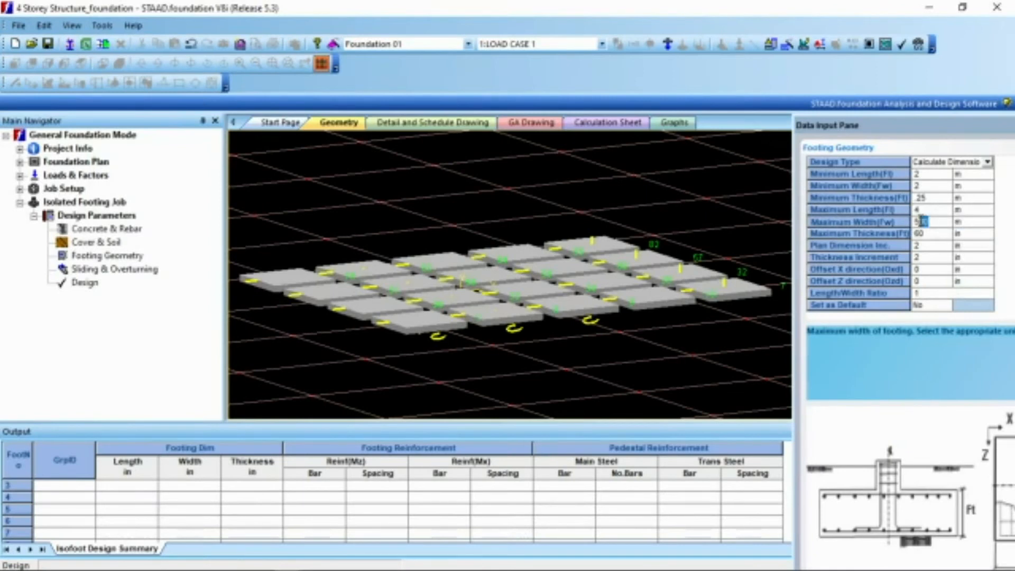
text(4)
Step: Set the footing geometry's maximum thickness to 0.35 m
click(969, 238)
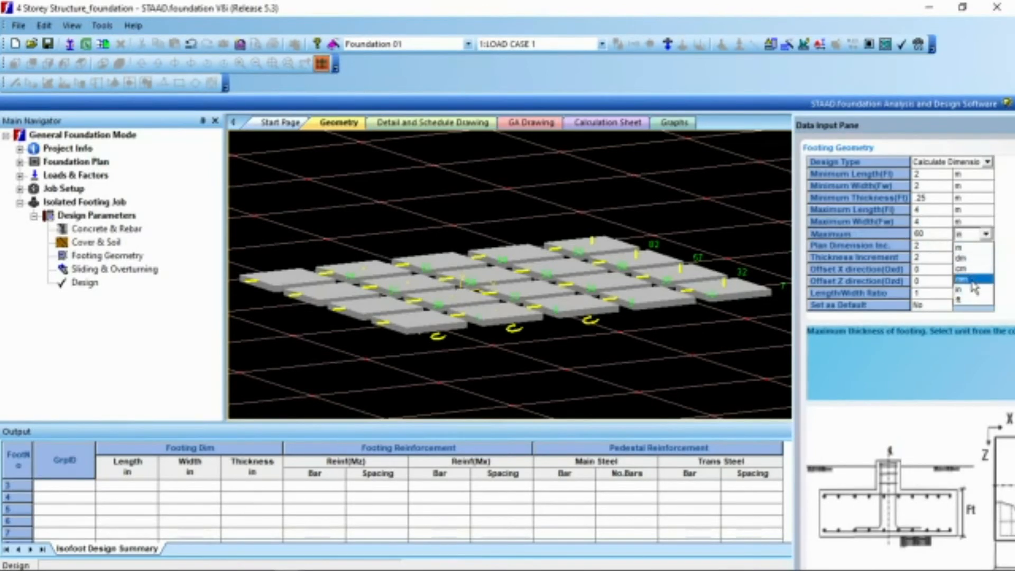
click(959, 247)
double_click(929, 236)
drag(931, 234, 904, 232)
text(3)
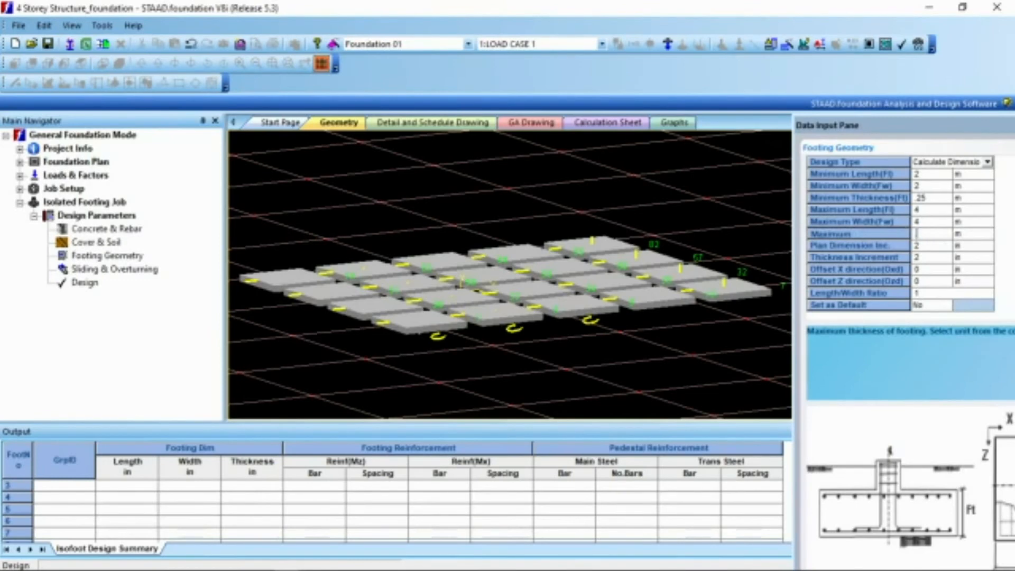
text(5)
Step: Set the footing's plan dimension increment and thickness increment to 0.05 m each
click(965, 245)
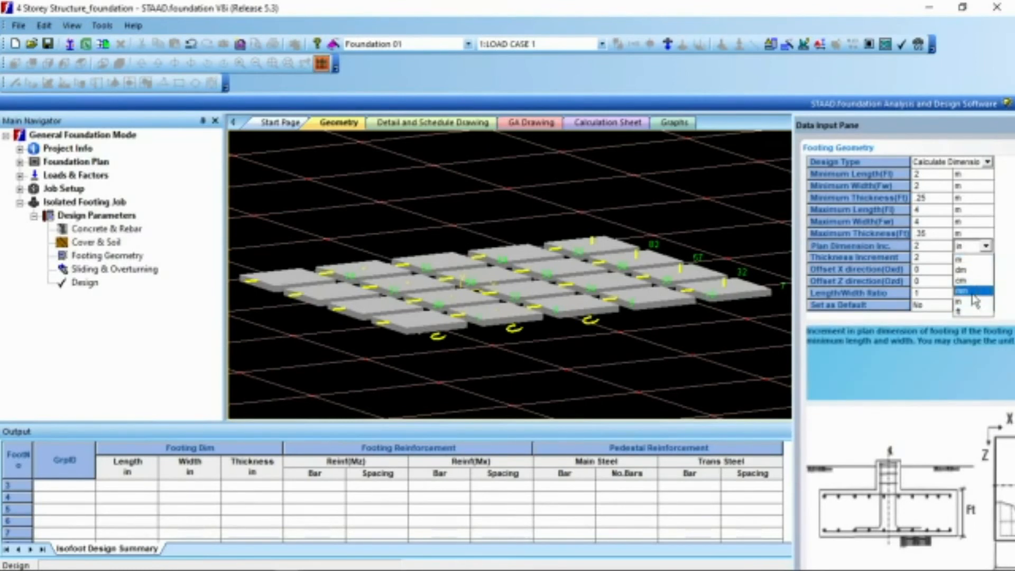
click(958, 260)
click(931, 247)
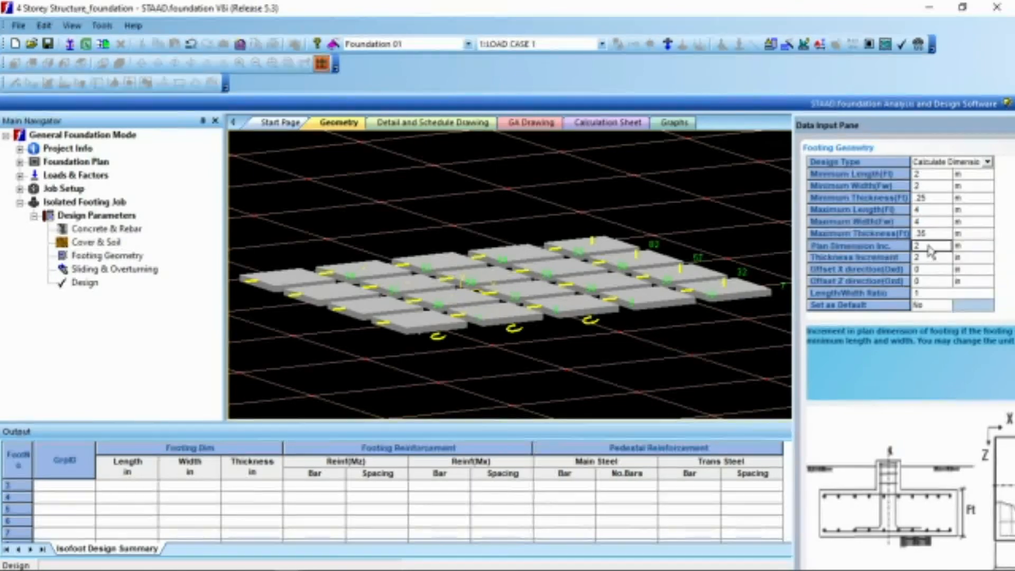
key(BackSpace)
text(.05)
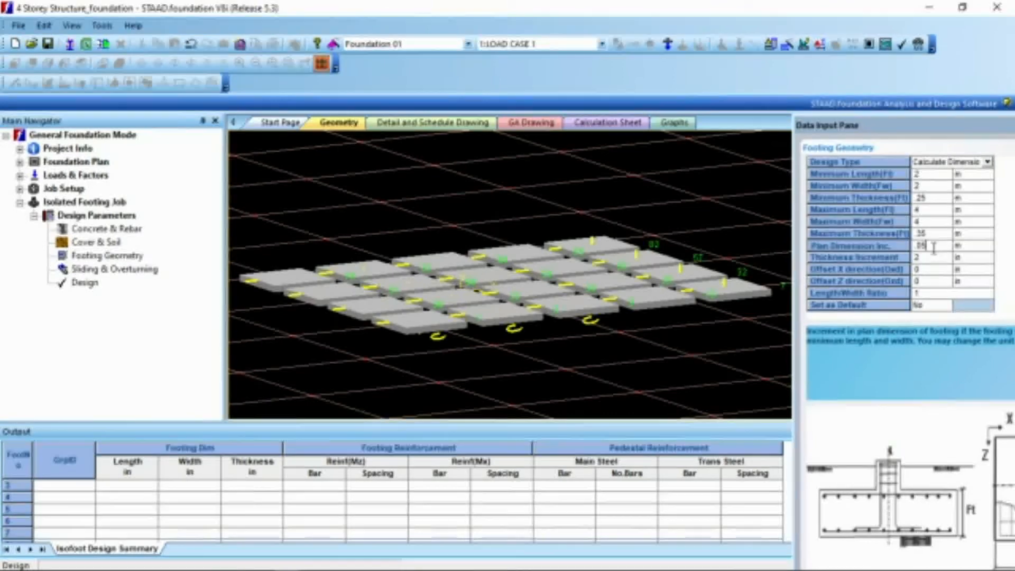
click(978, 258)
click(960, 272)
click(933, 259)
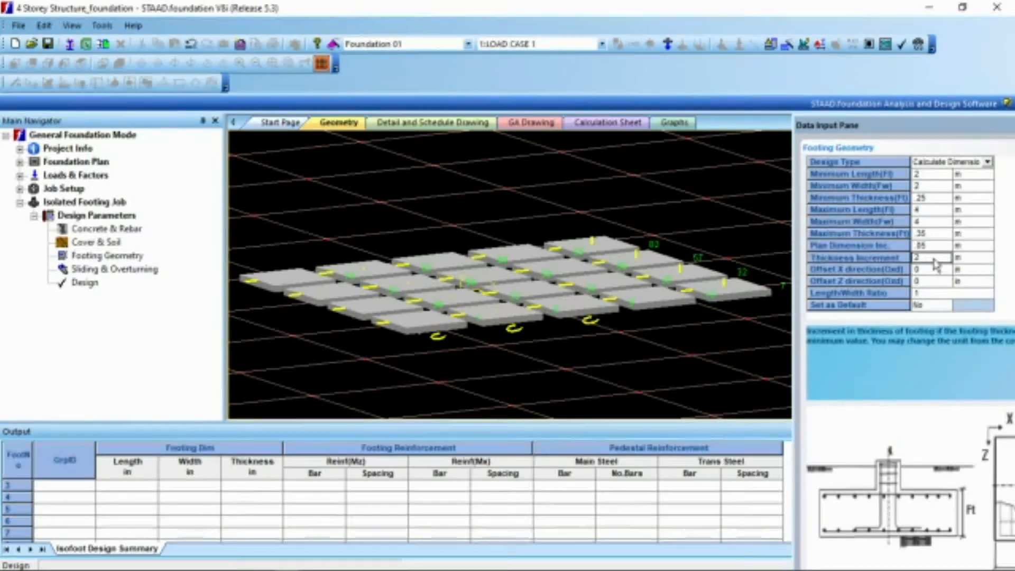
text(.05)
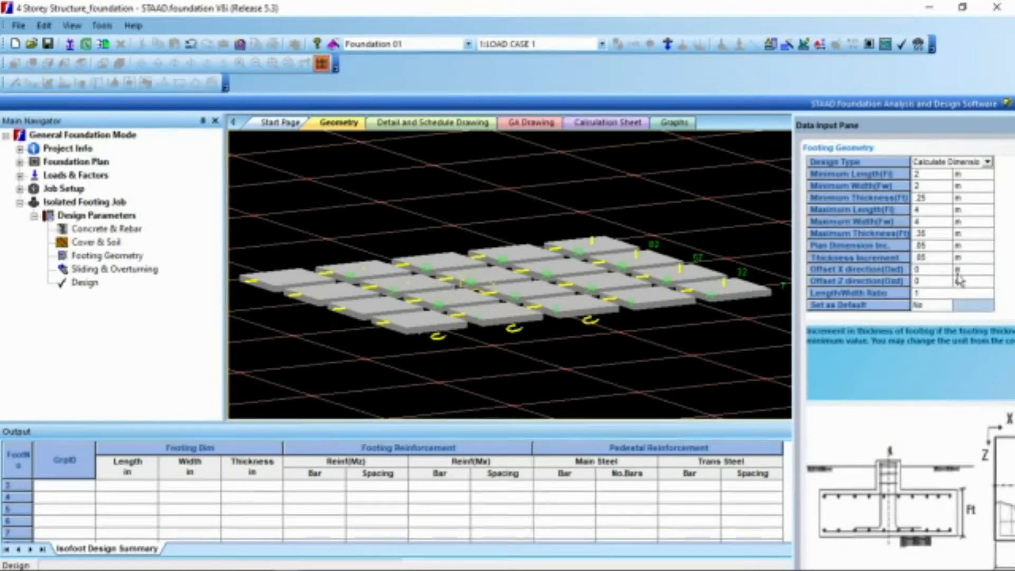
click(934, 282)
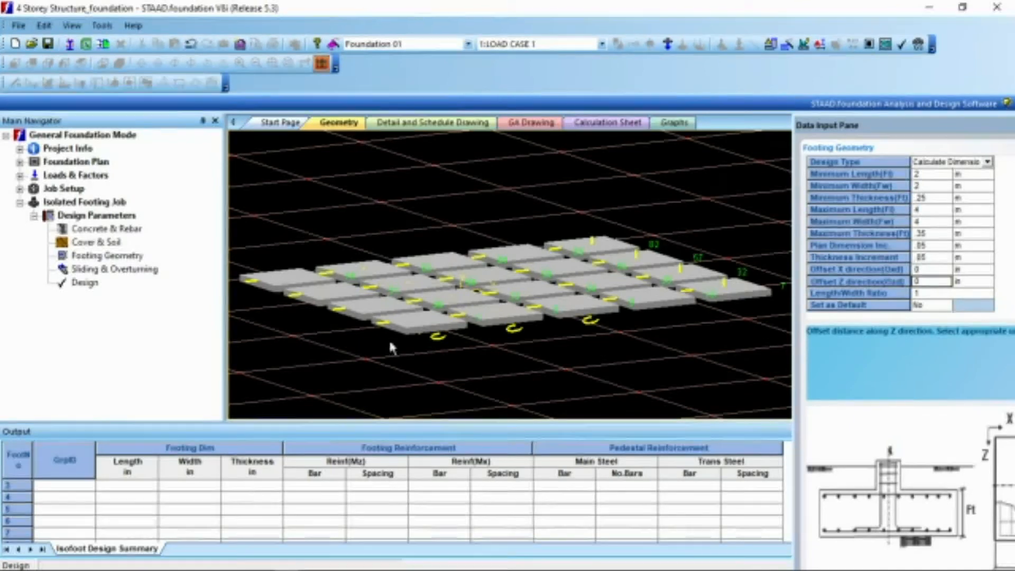
Step: Set the factors of safety against sliding and against overturning to 1.2 each in the sliding and overturning parameters
click(83, 271)
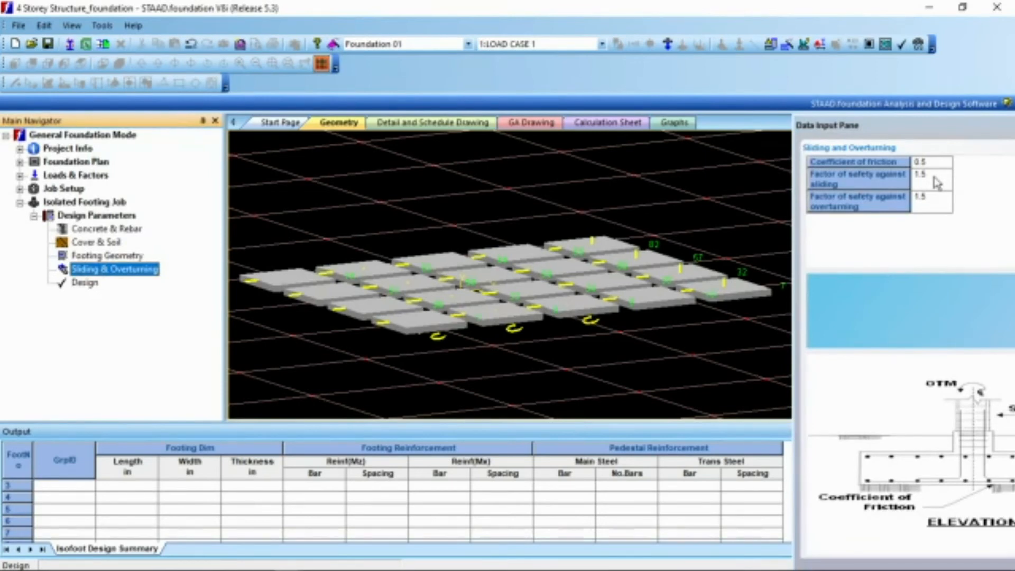
click(936, 182)
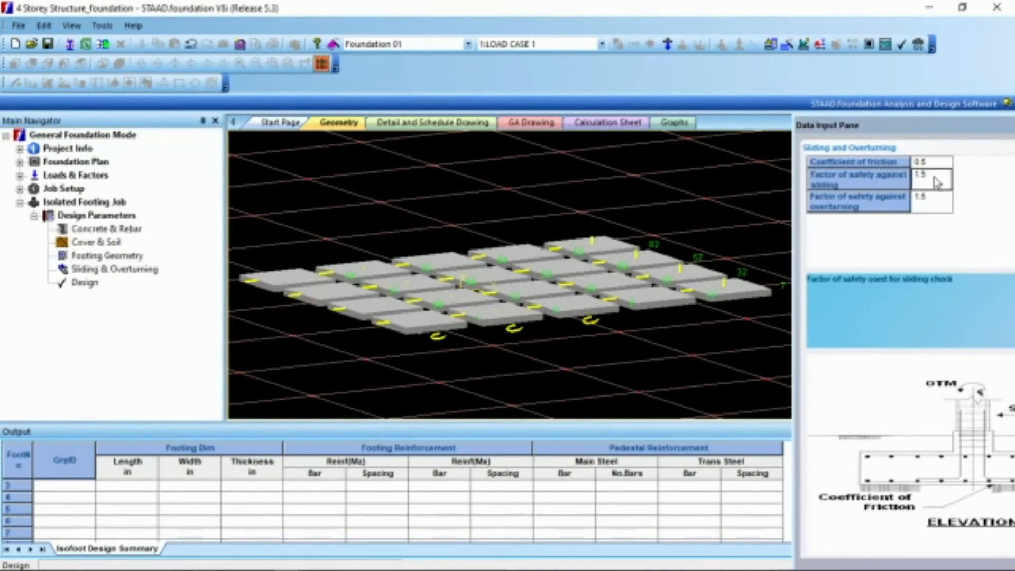
click(933, 183)
key(BackSpace)
text(2)
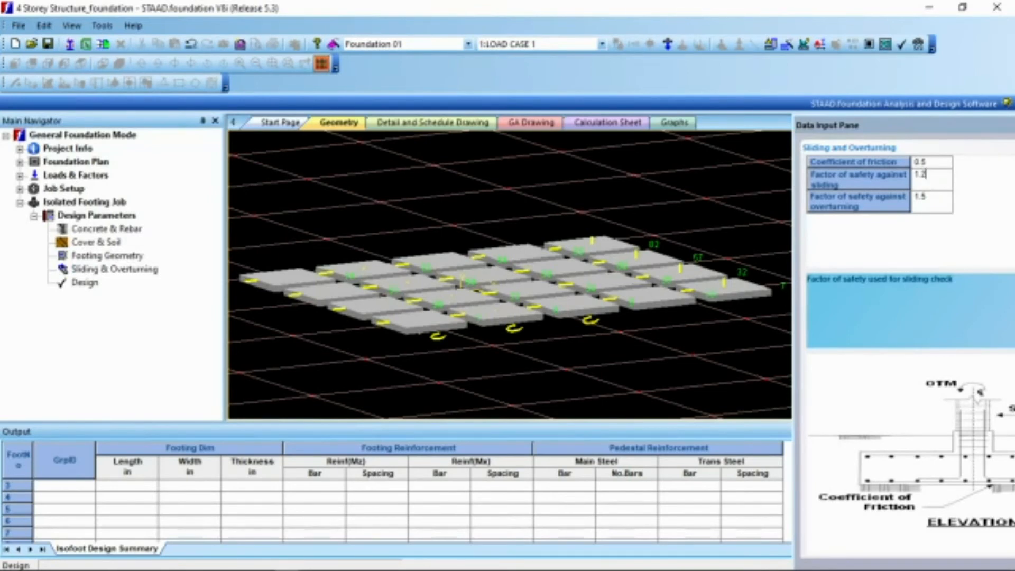
click(942, 204)
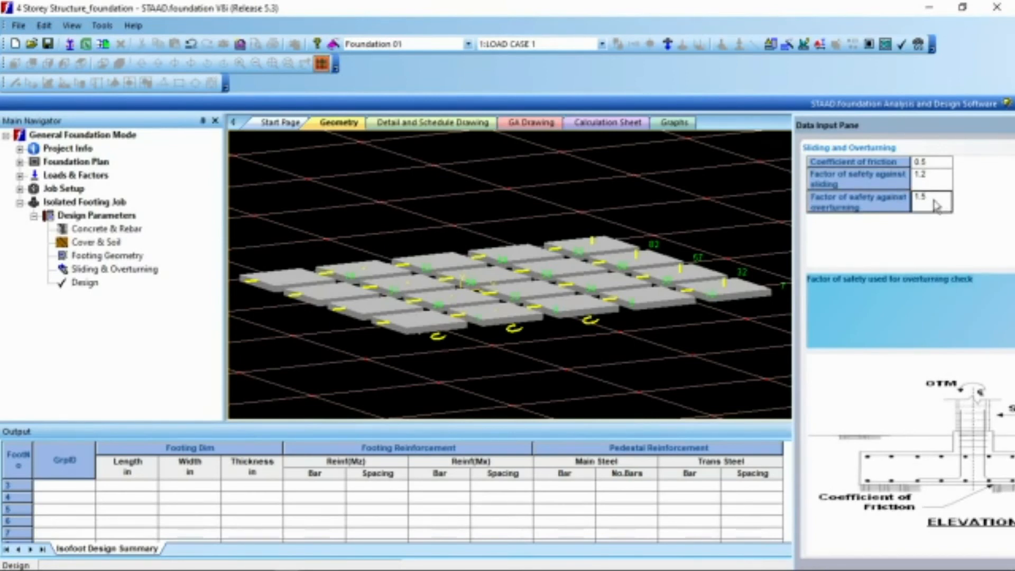
click(929, 197)
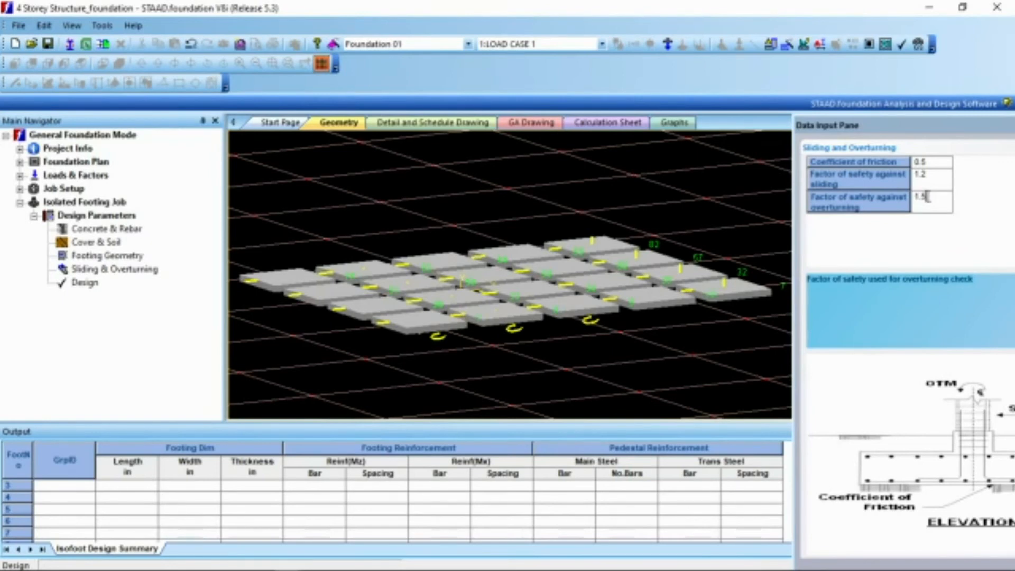
key(BackSpace)
text(2)
Step: Run the analysis and design of the isolated footing job
click(84, 288)
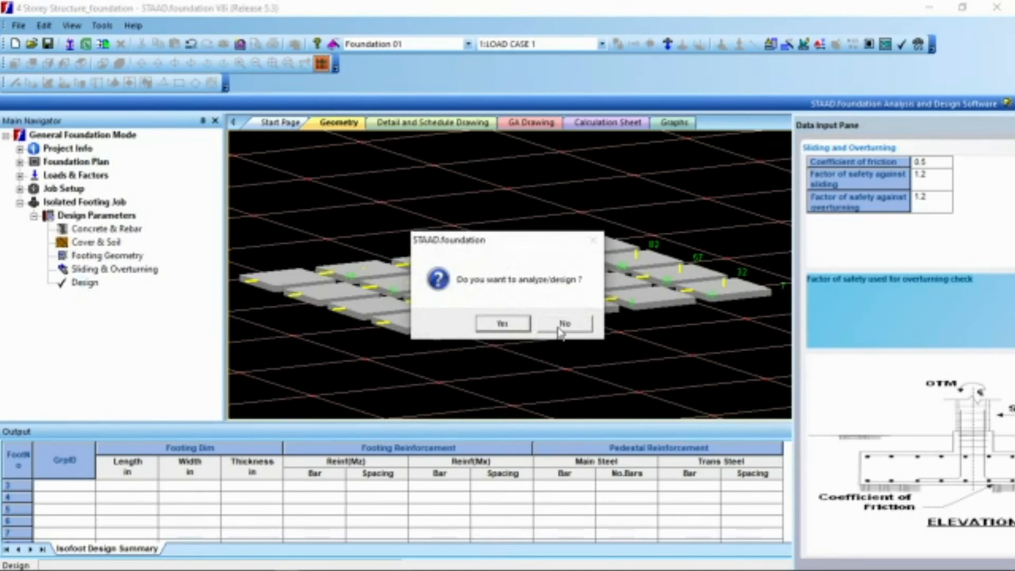
click(502, 323)
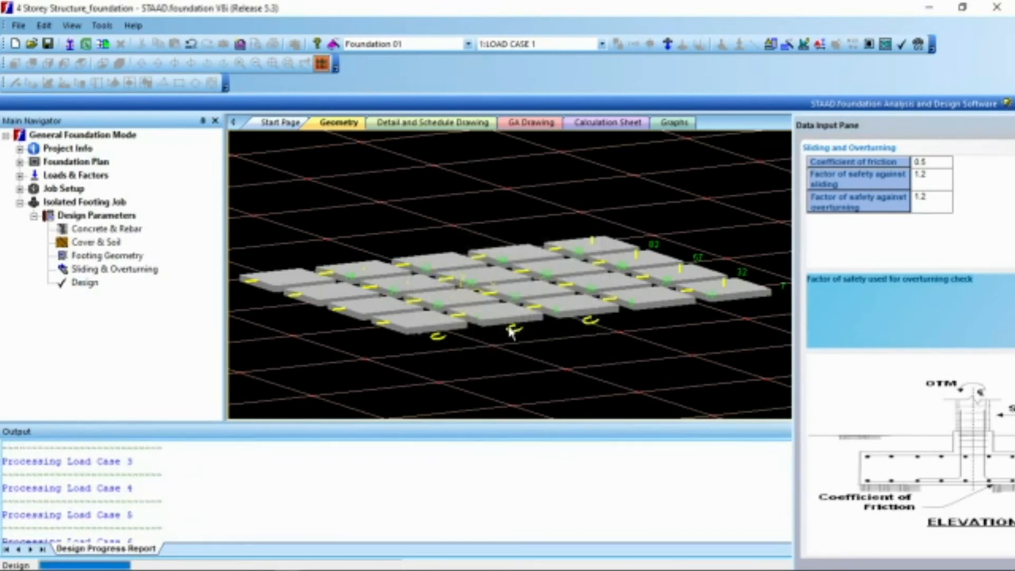